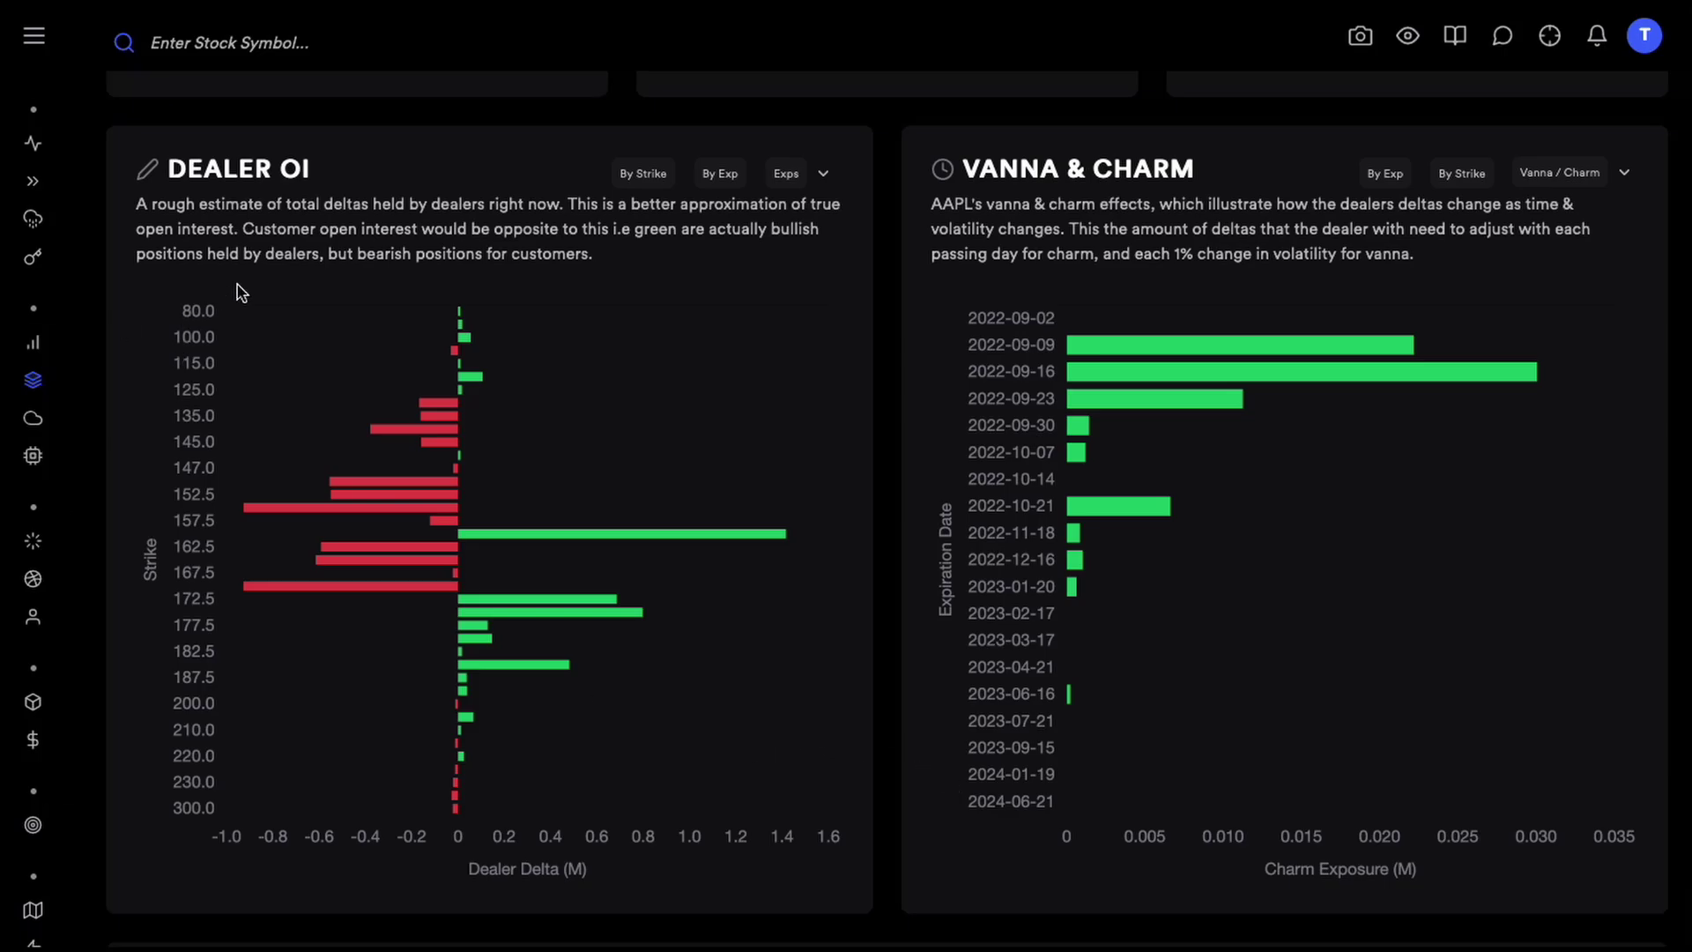
Step: Scroll back up to AAPL's Open Interest by Strikes chart covering strikes 30 to 320
scroll(559, 389, "up", 20)
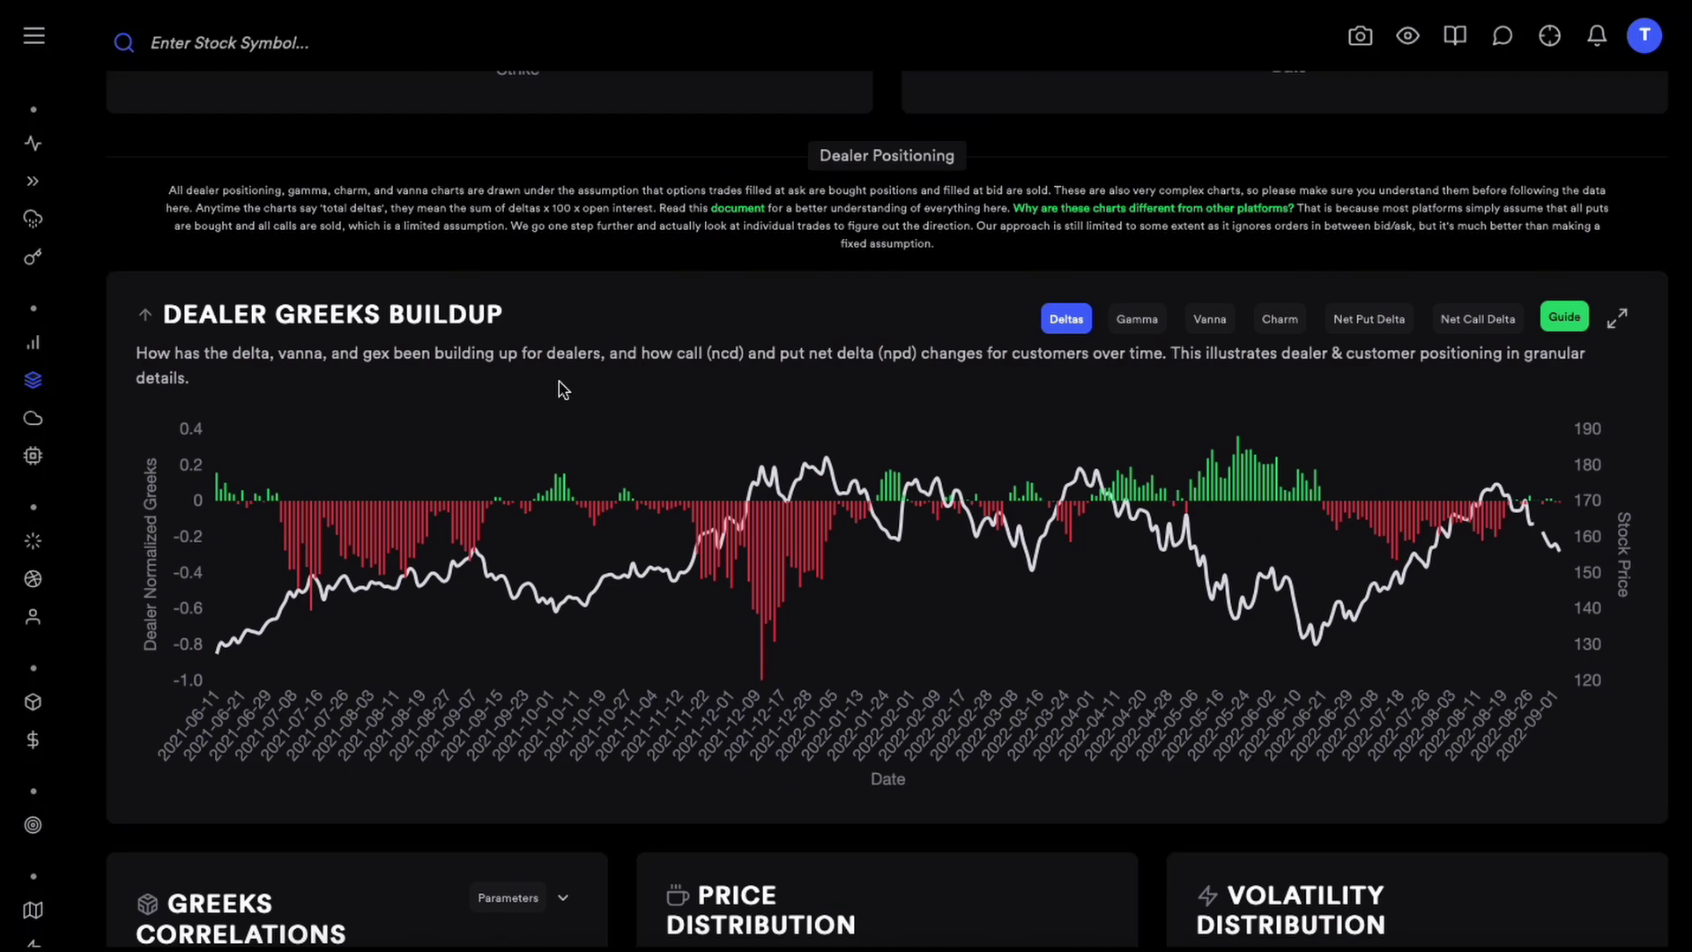
scroll(619, 415, "up", 10)
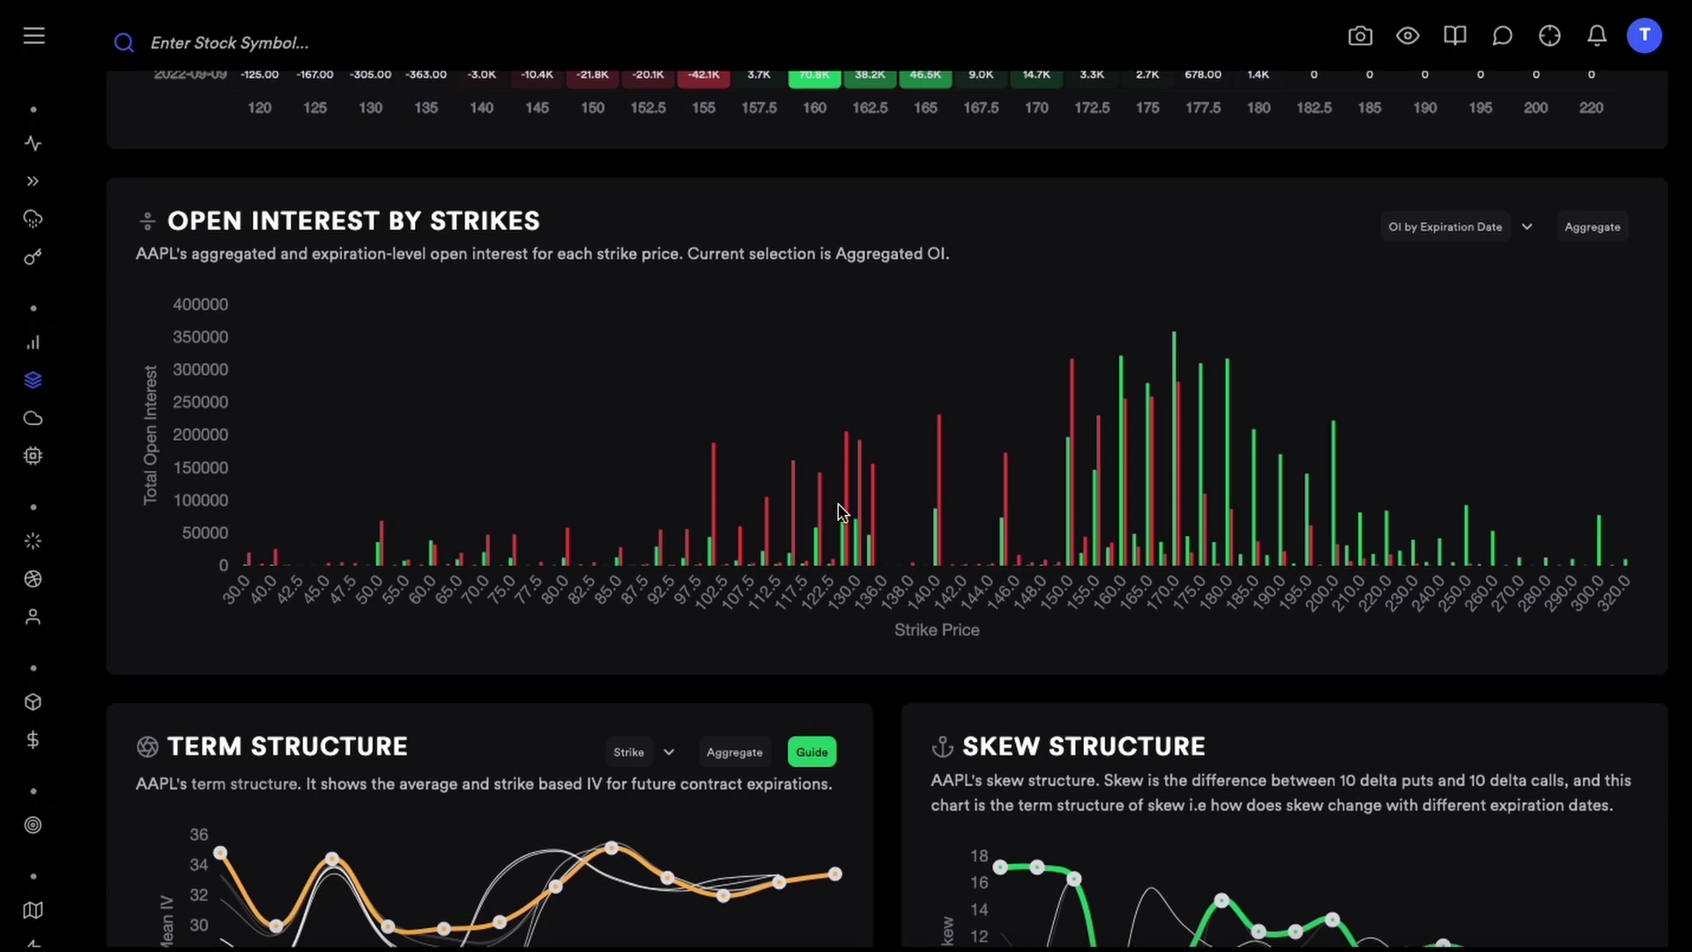
Step: Bring AAPL's Greeks Correlations, Price Distribution and Volatility Distribution panels into view
scroll(848, 514, "down", 1)
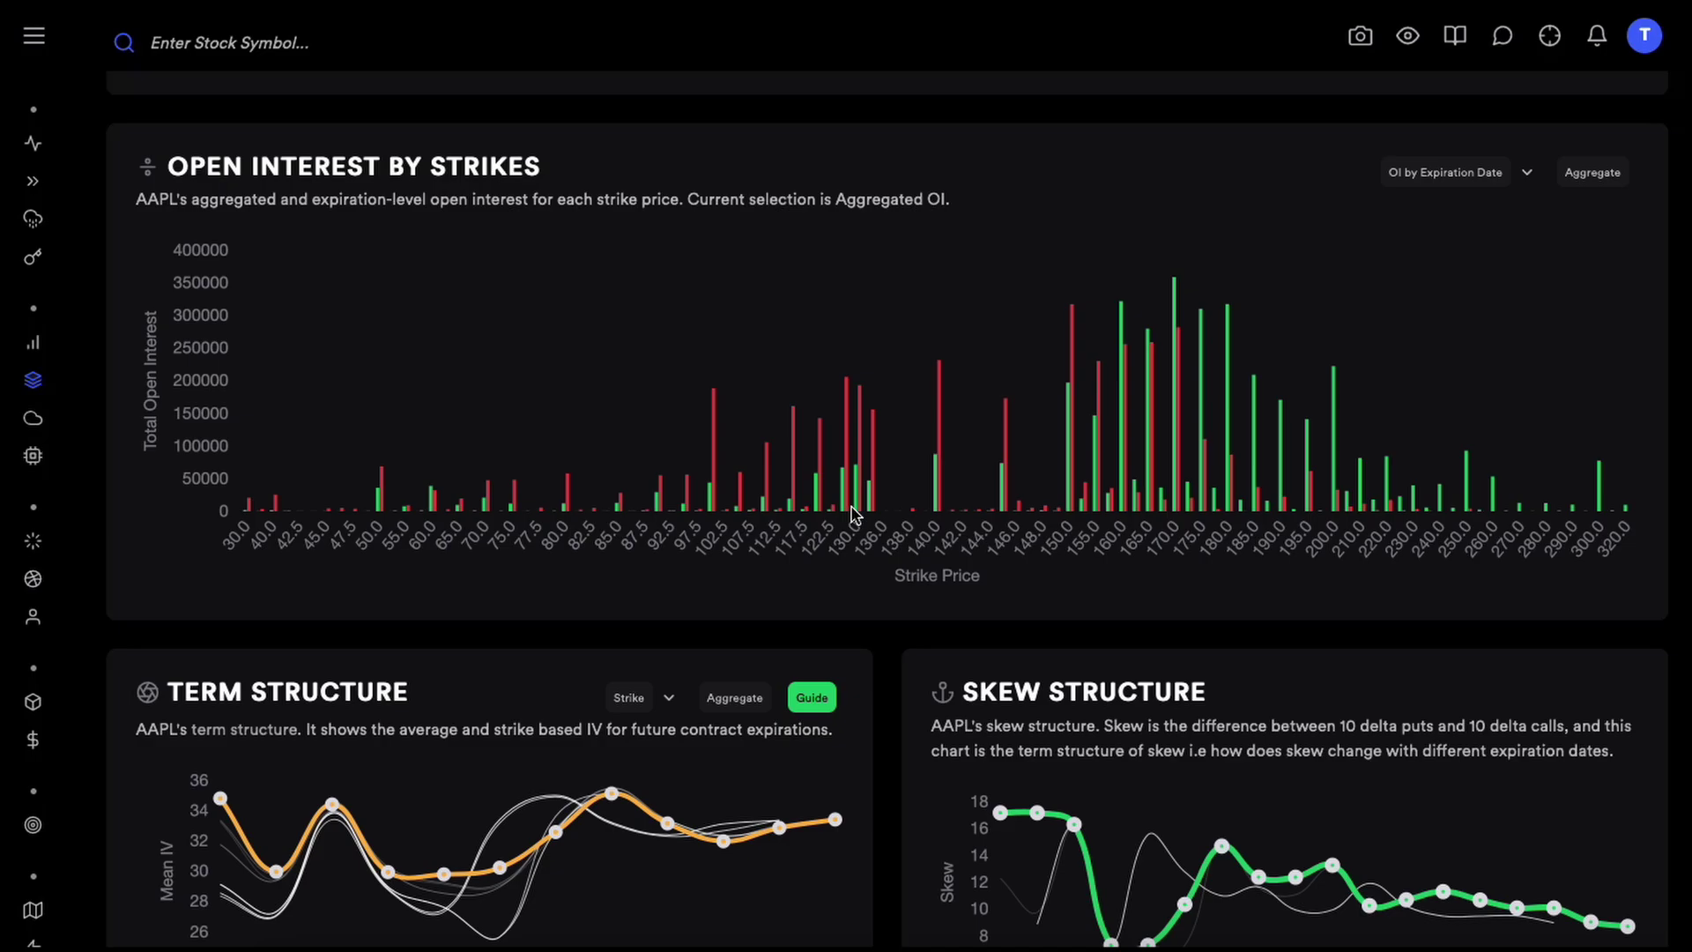
scroll(888, 578, "down", 12)
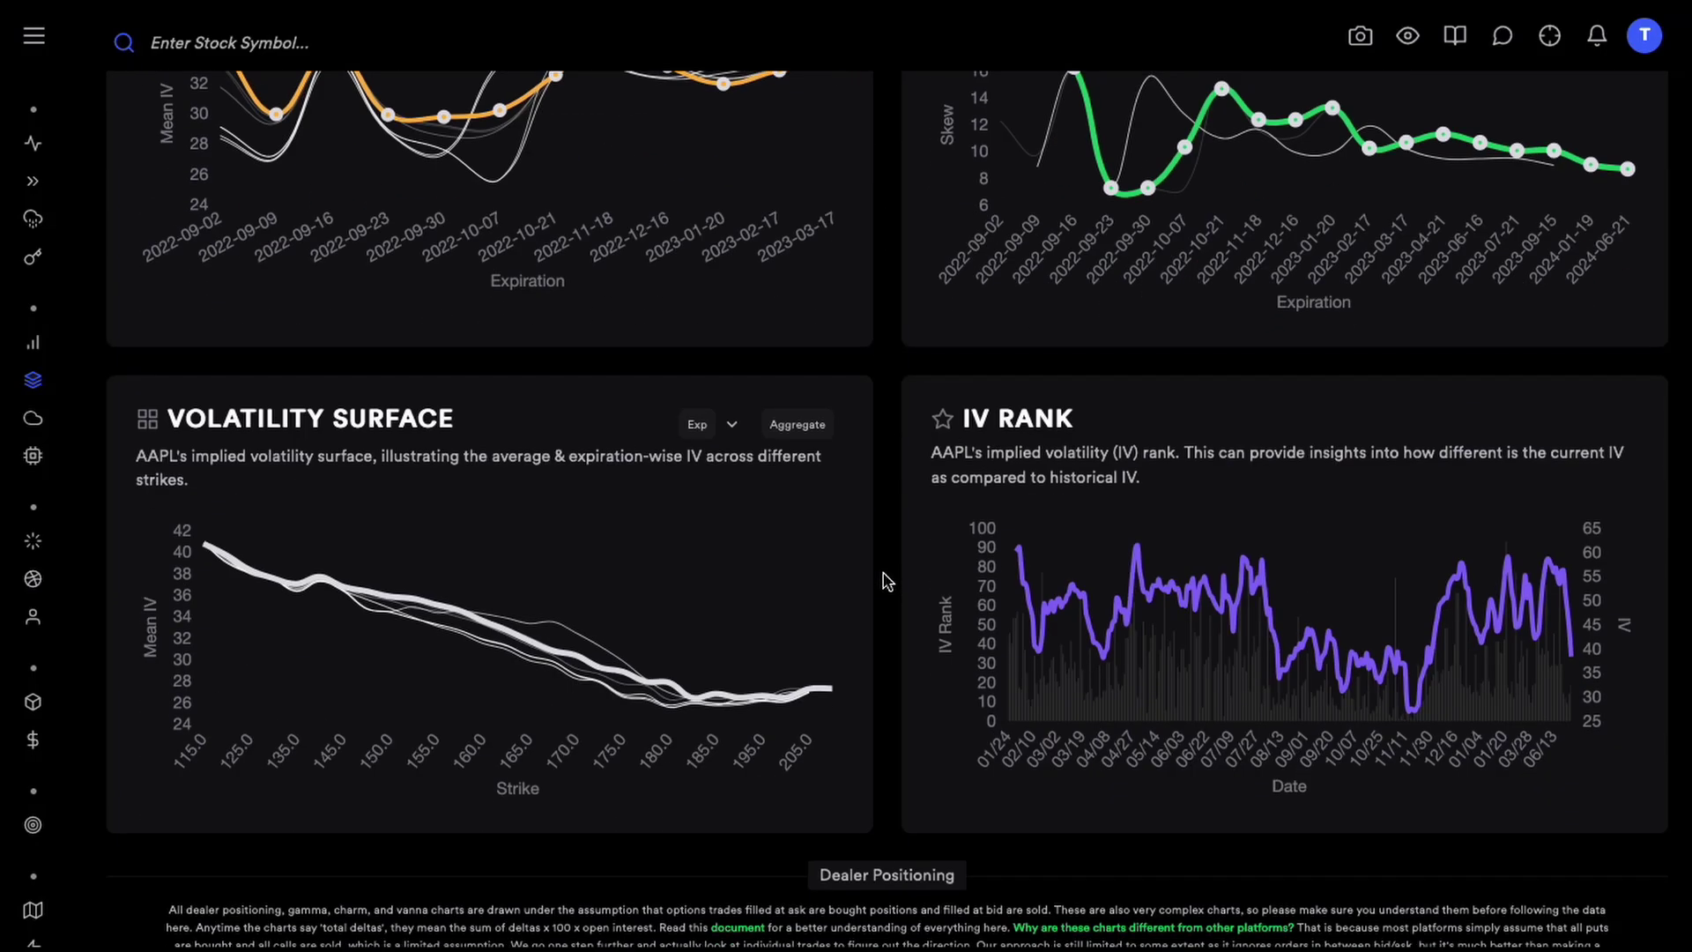
scroll(886, 582, "down", 13)
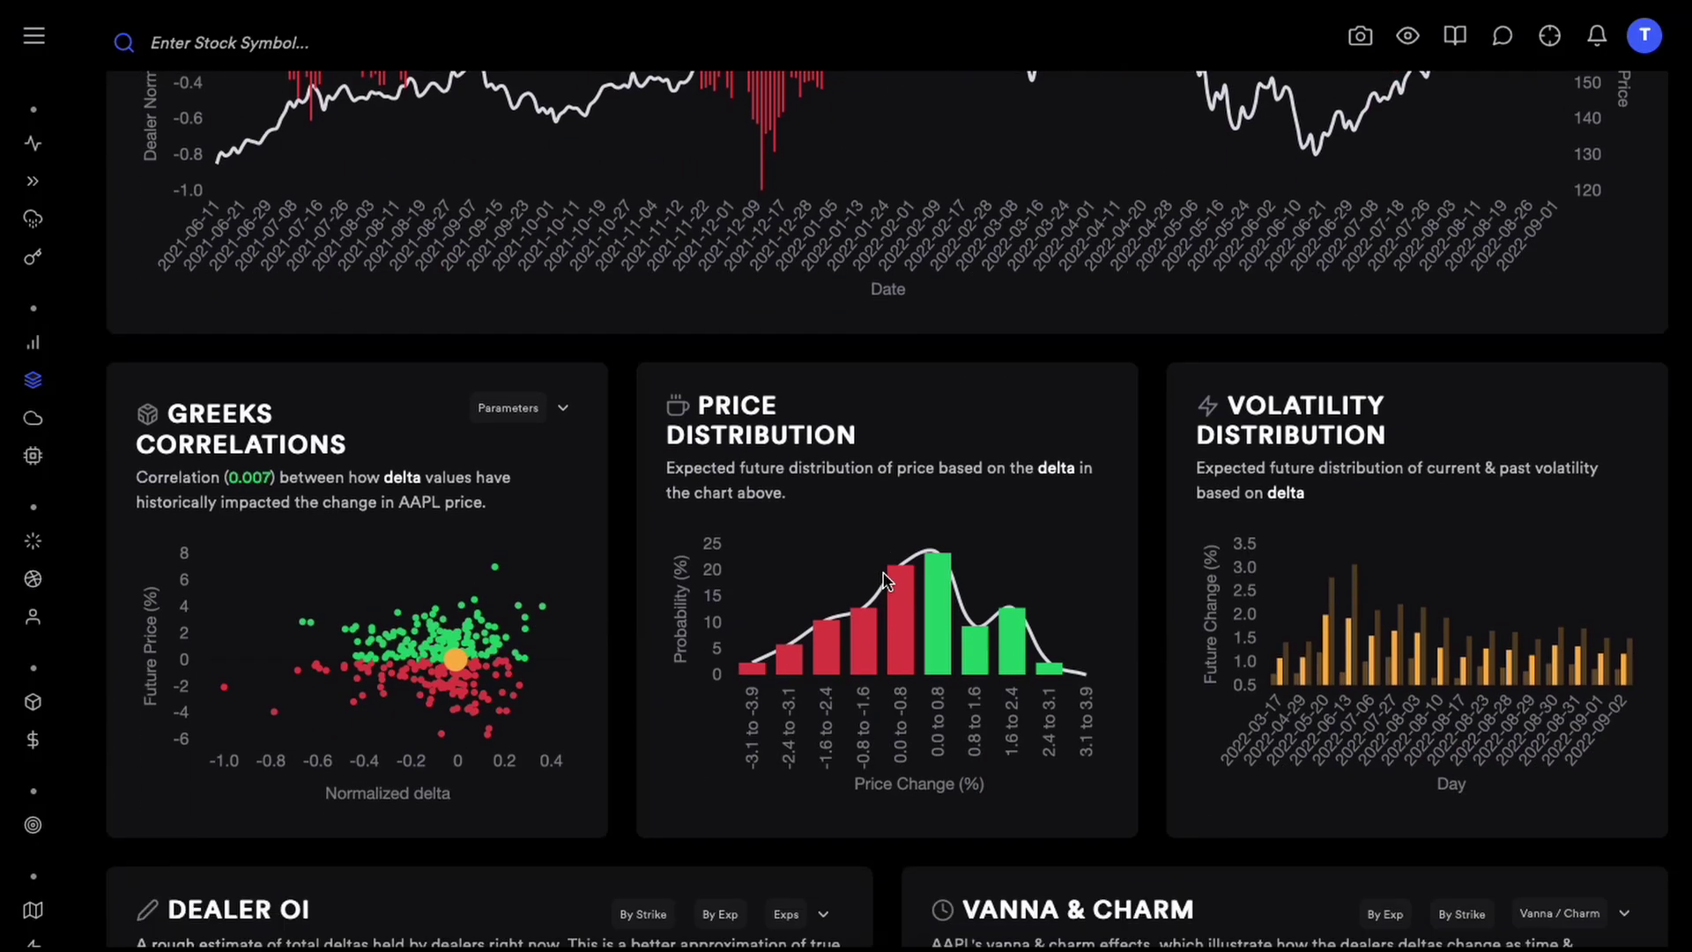
Step: Show AAPL's Dealer OI delta-by-strike chart beside the Vanna & Charm exposure chart
scroll(886, 582, "up", 1)
scroll(886, 581, "down", 6)
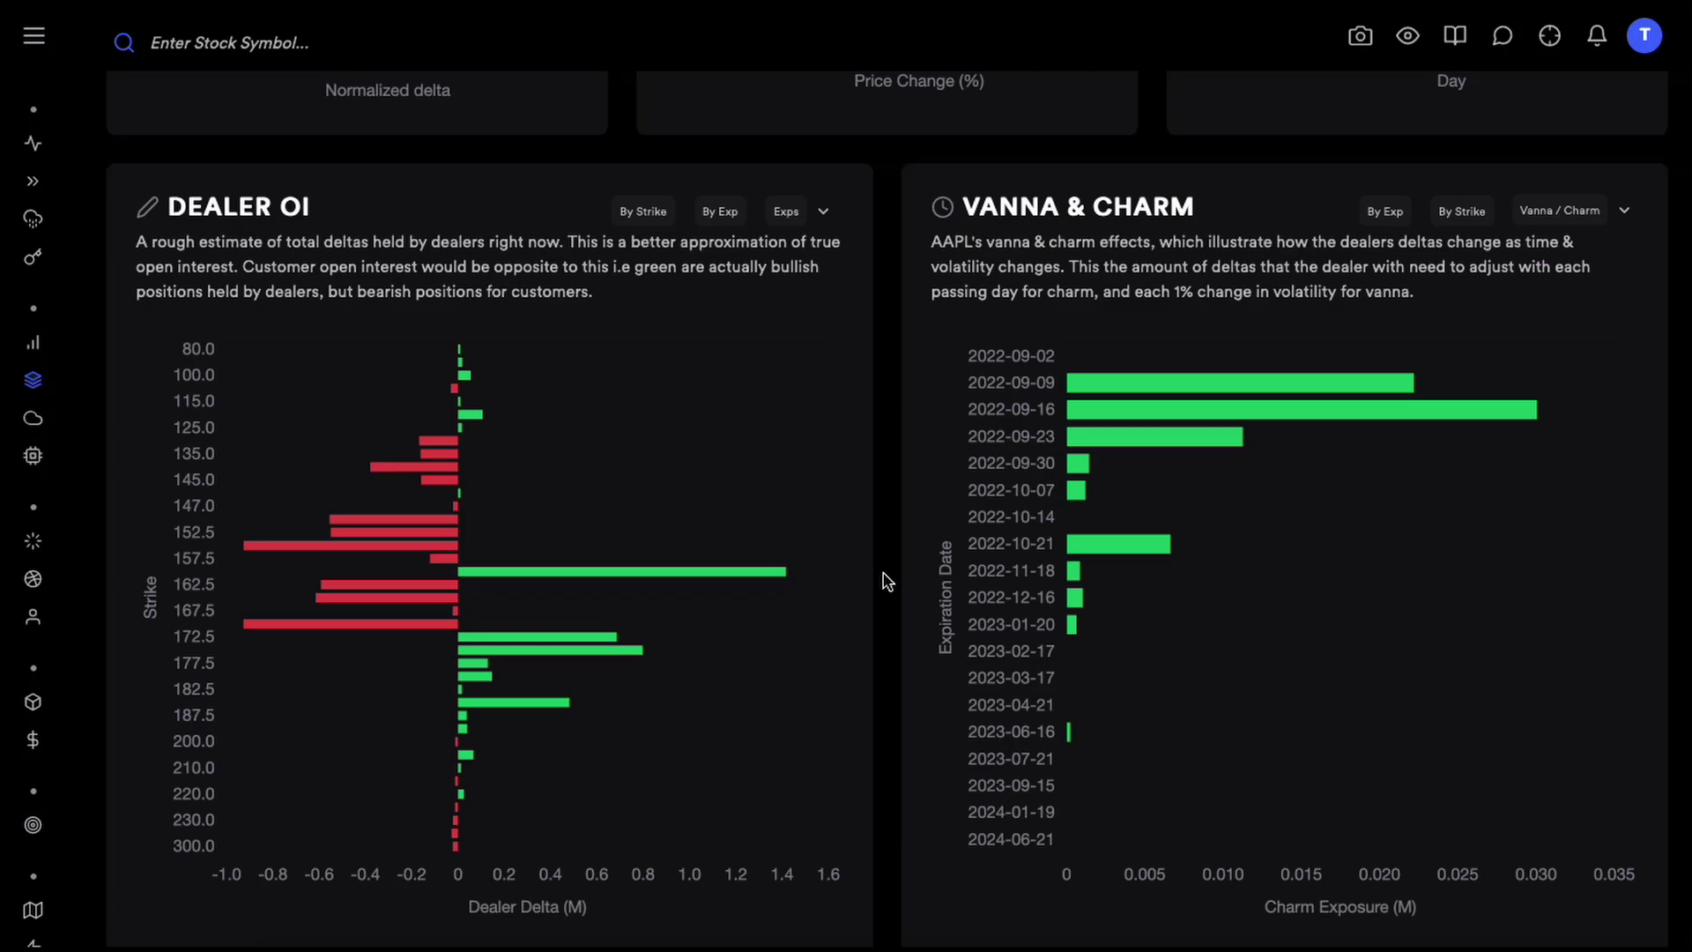
Step: Return to AAPL's Dealer Greeks Buildup chart of dealer deltas versus stock price
scroll(885, 581, "up", 8)
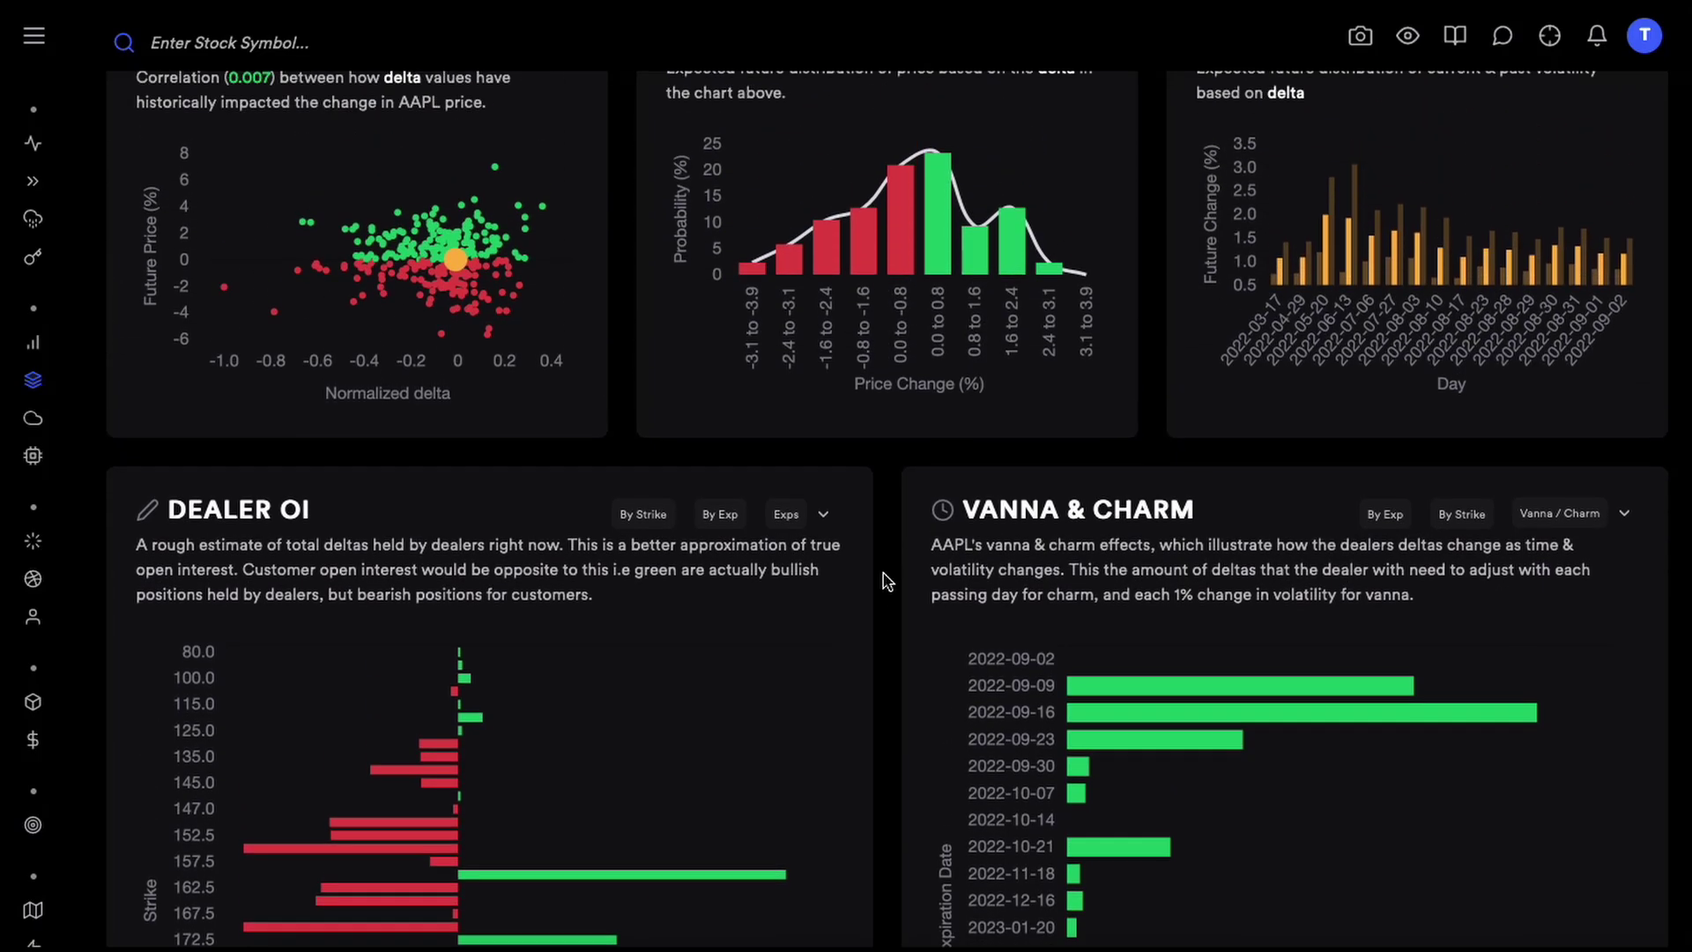
scroll(886, 582, "up", 3)
scroll(568, 496, "up", 3)
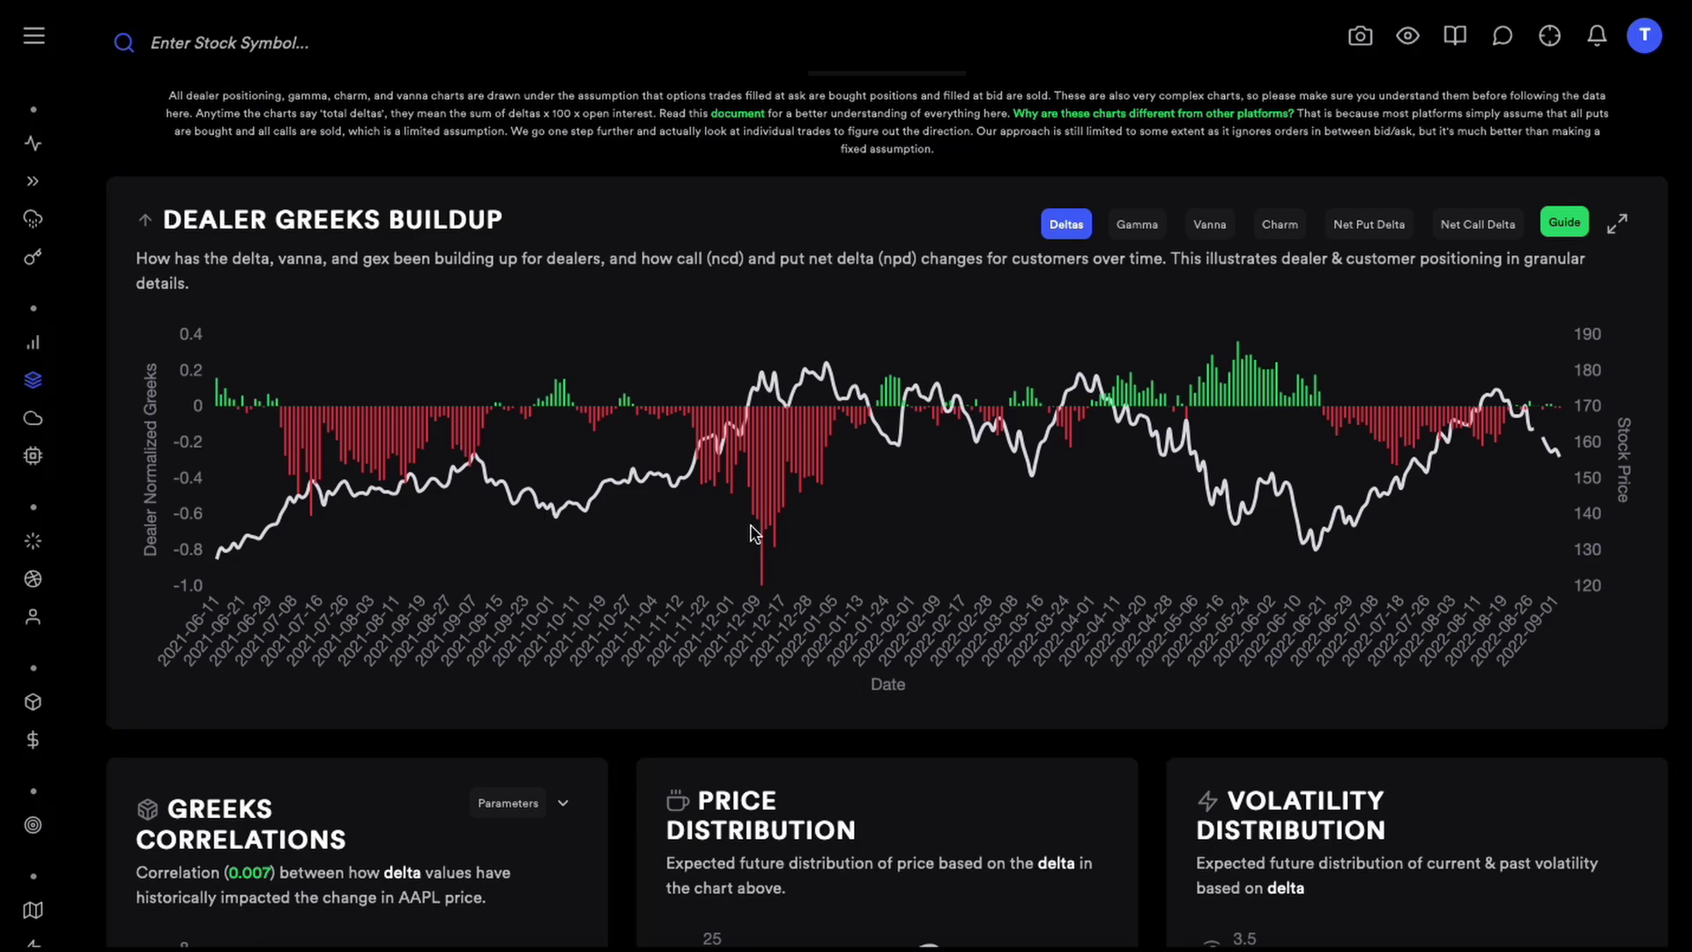
Step: Move back down to AAPL's Dealer OI and Vanna & Charm charts
scroll(754, 533, "down", 10)
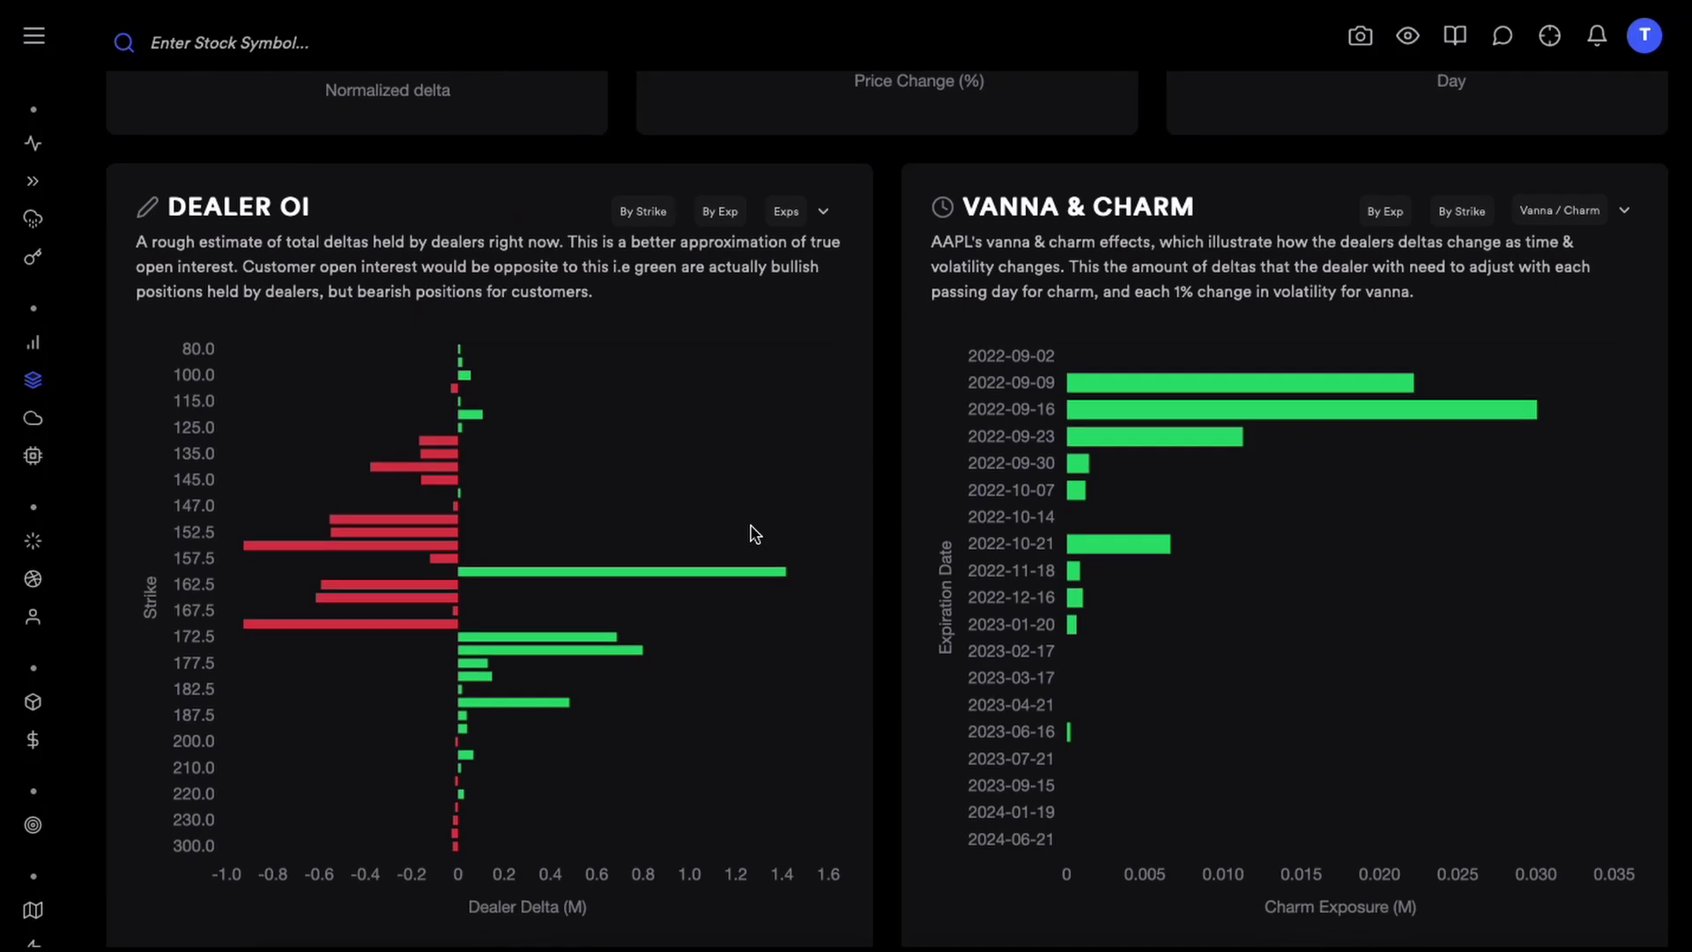
scroll(754, 533, "down", 1)
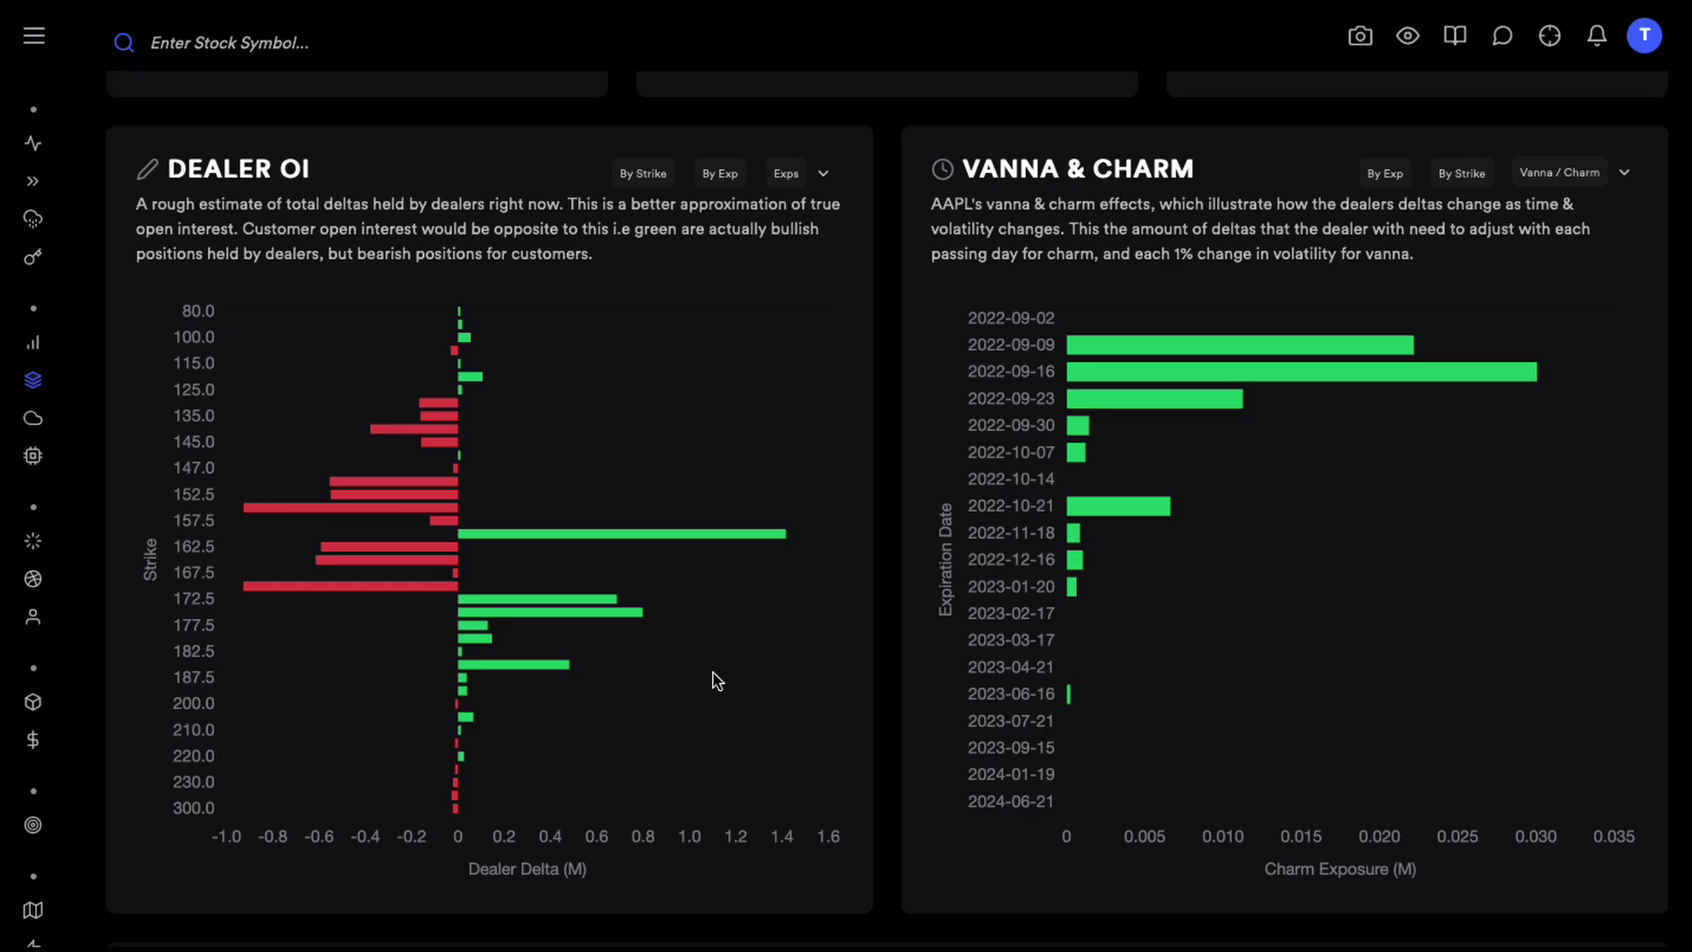
Step: Glance at AAPL's GEX chart, then reopen the AAPL Options Summary with its price chart
scroll(717, 680, "down", 8)
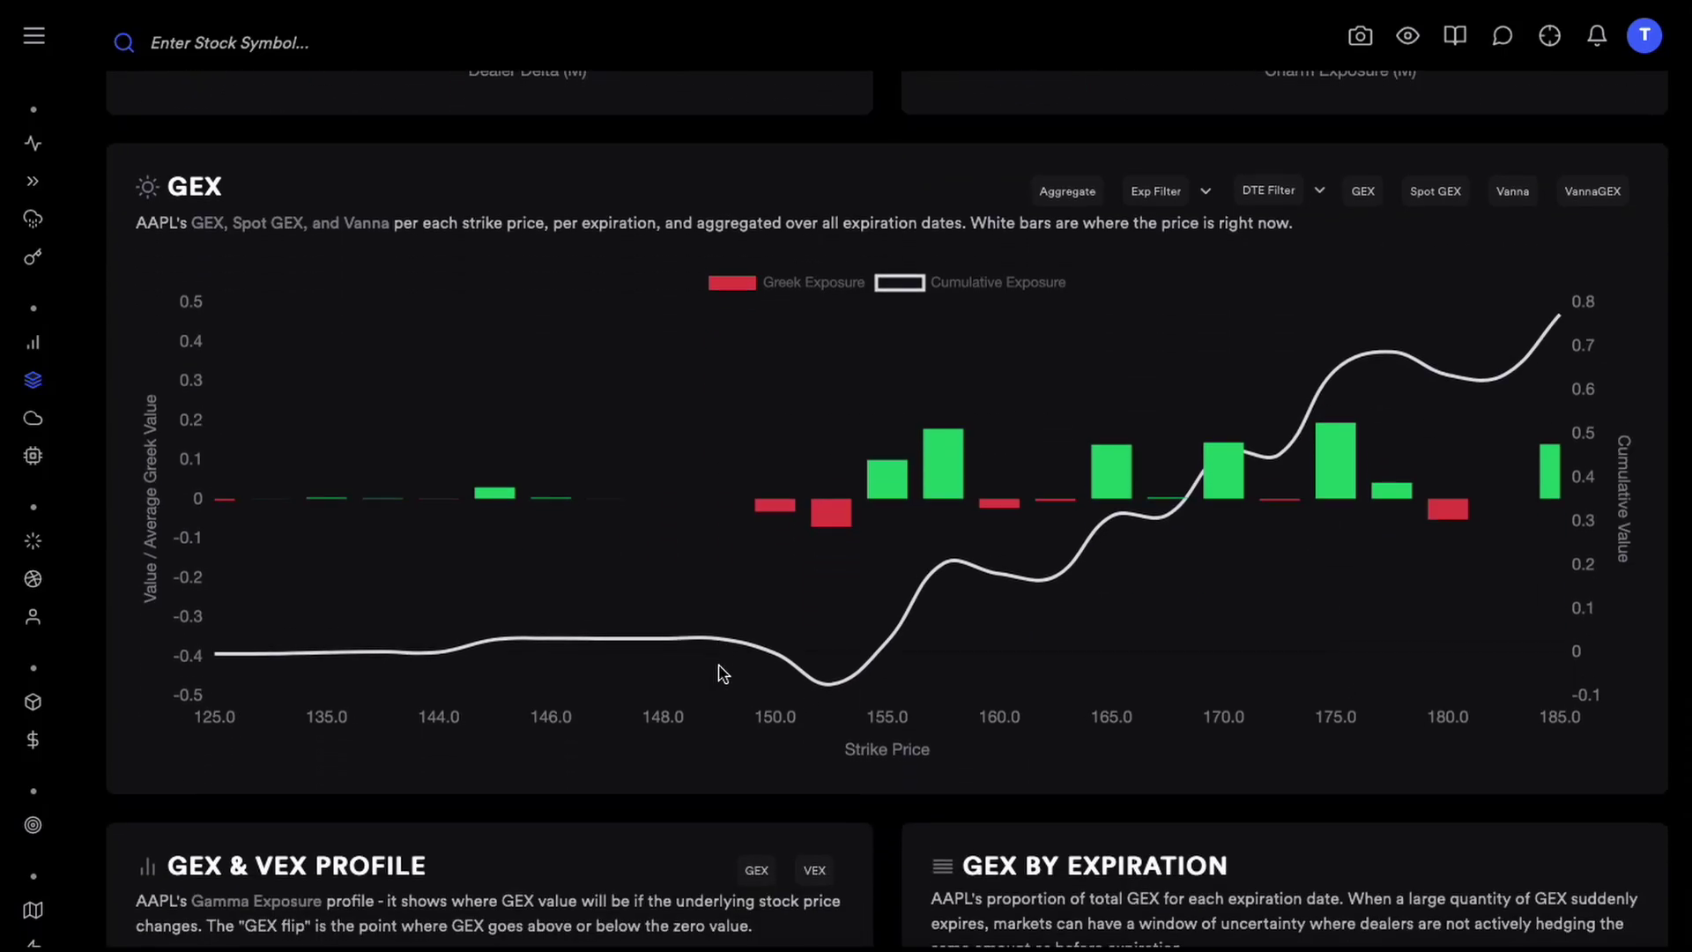
scroll(717, 672, "up", 1)
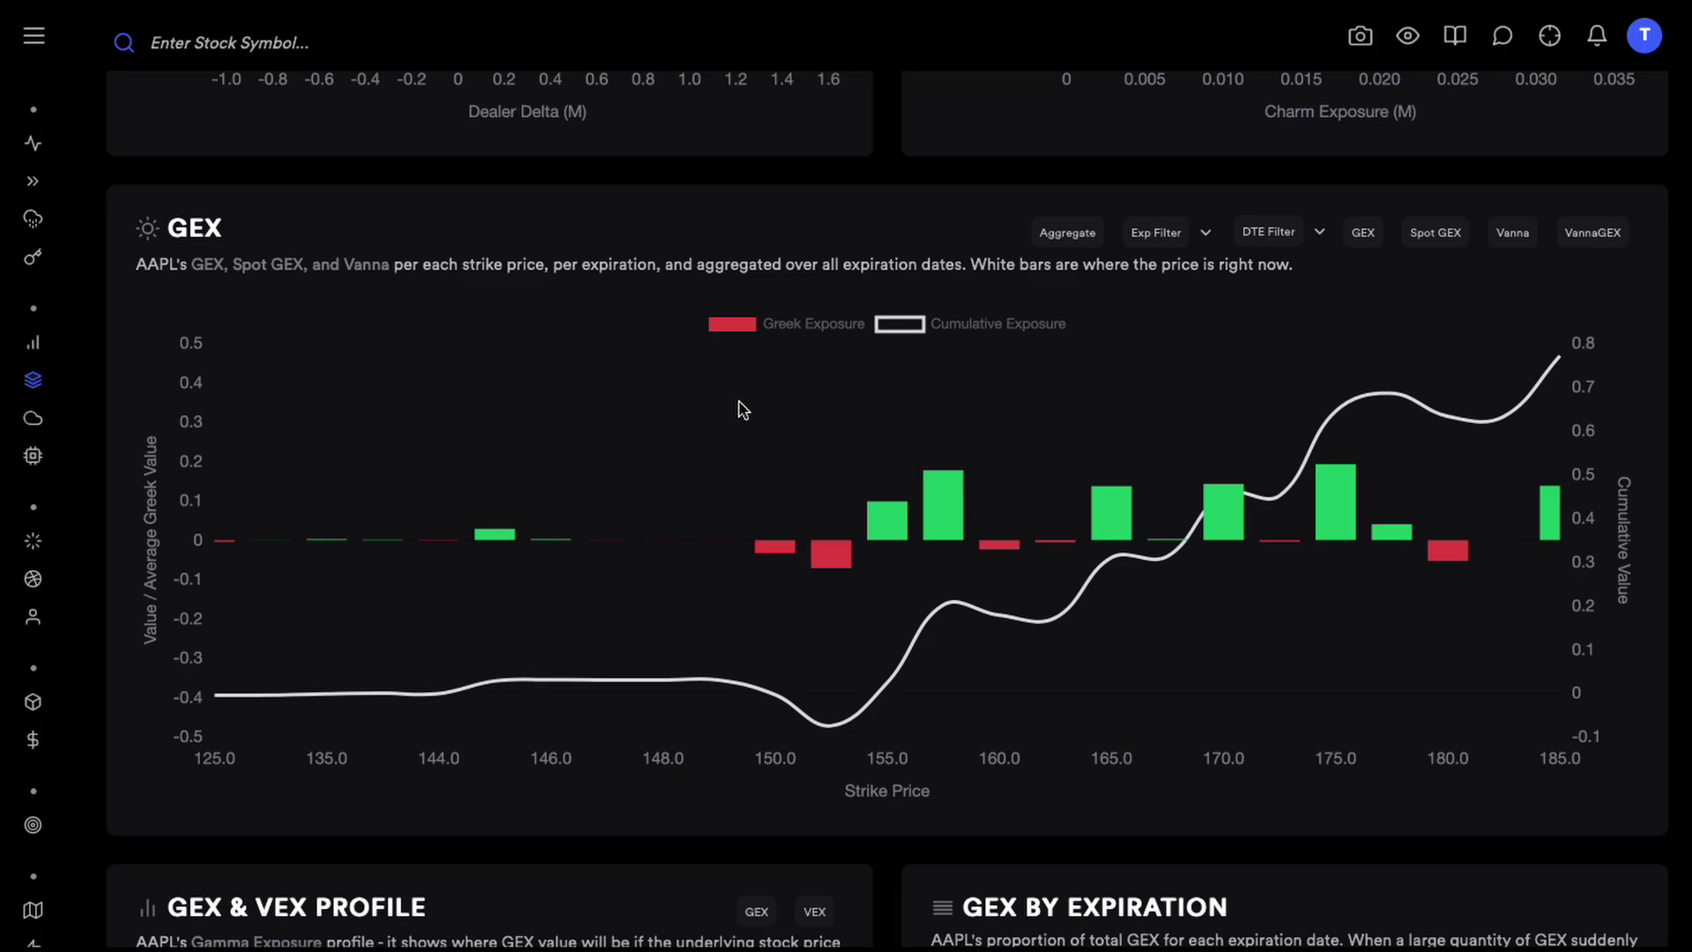
scroll(458, 356, "up", 15)
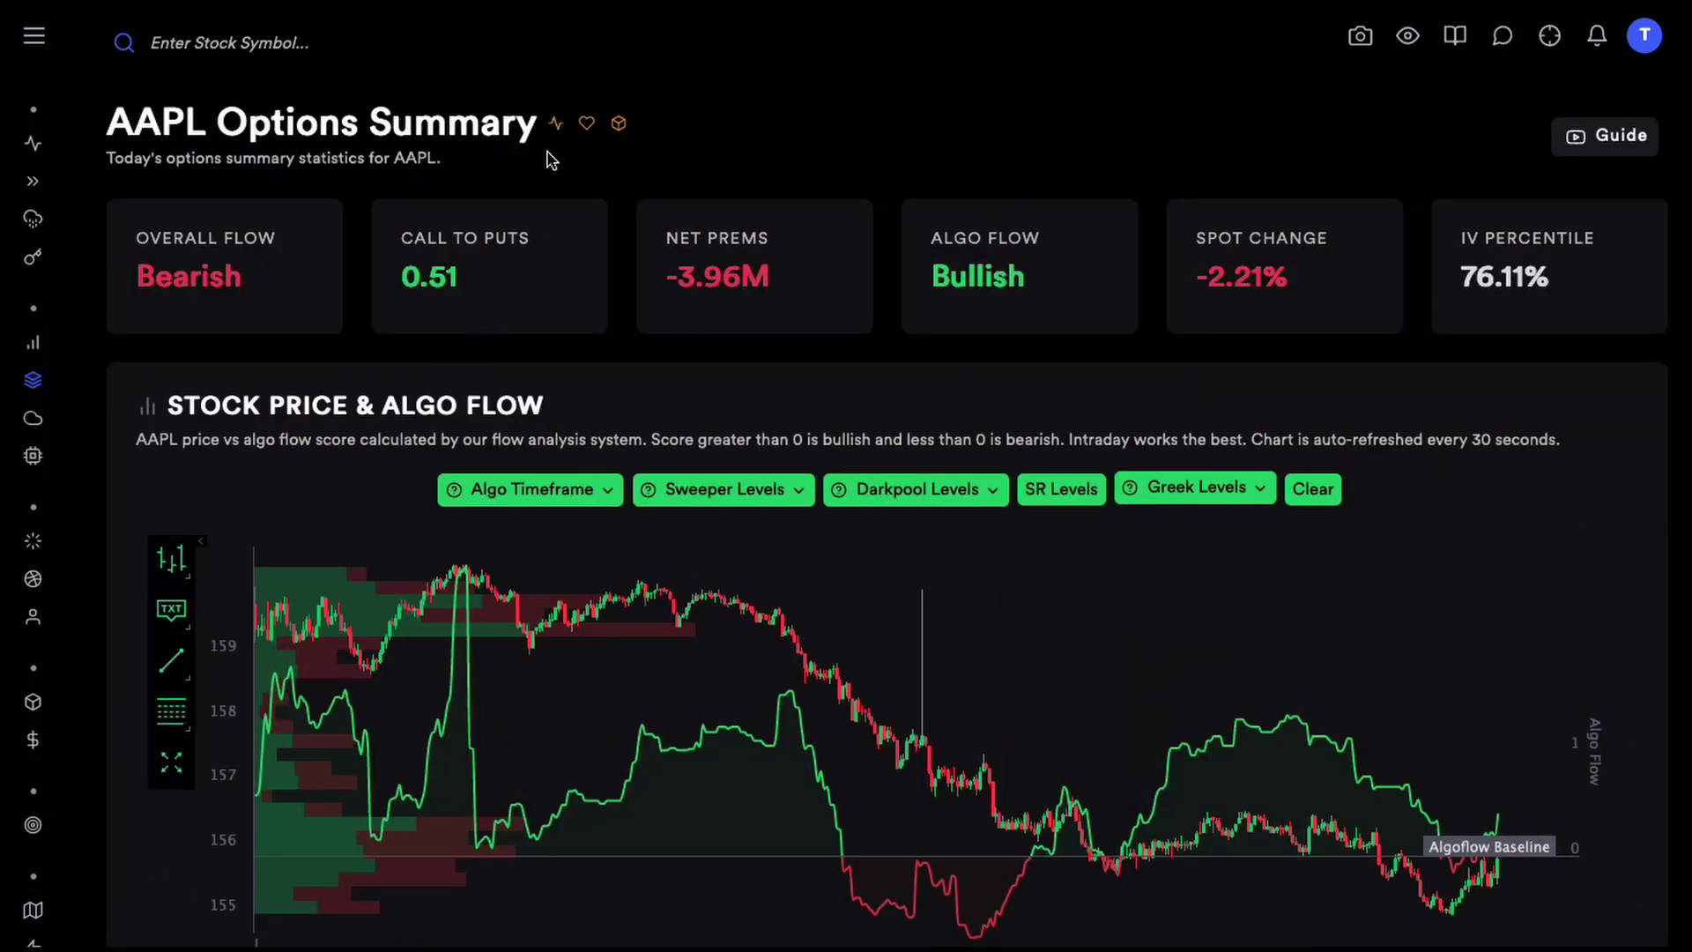
left_click(555, 123)
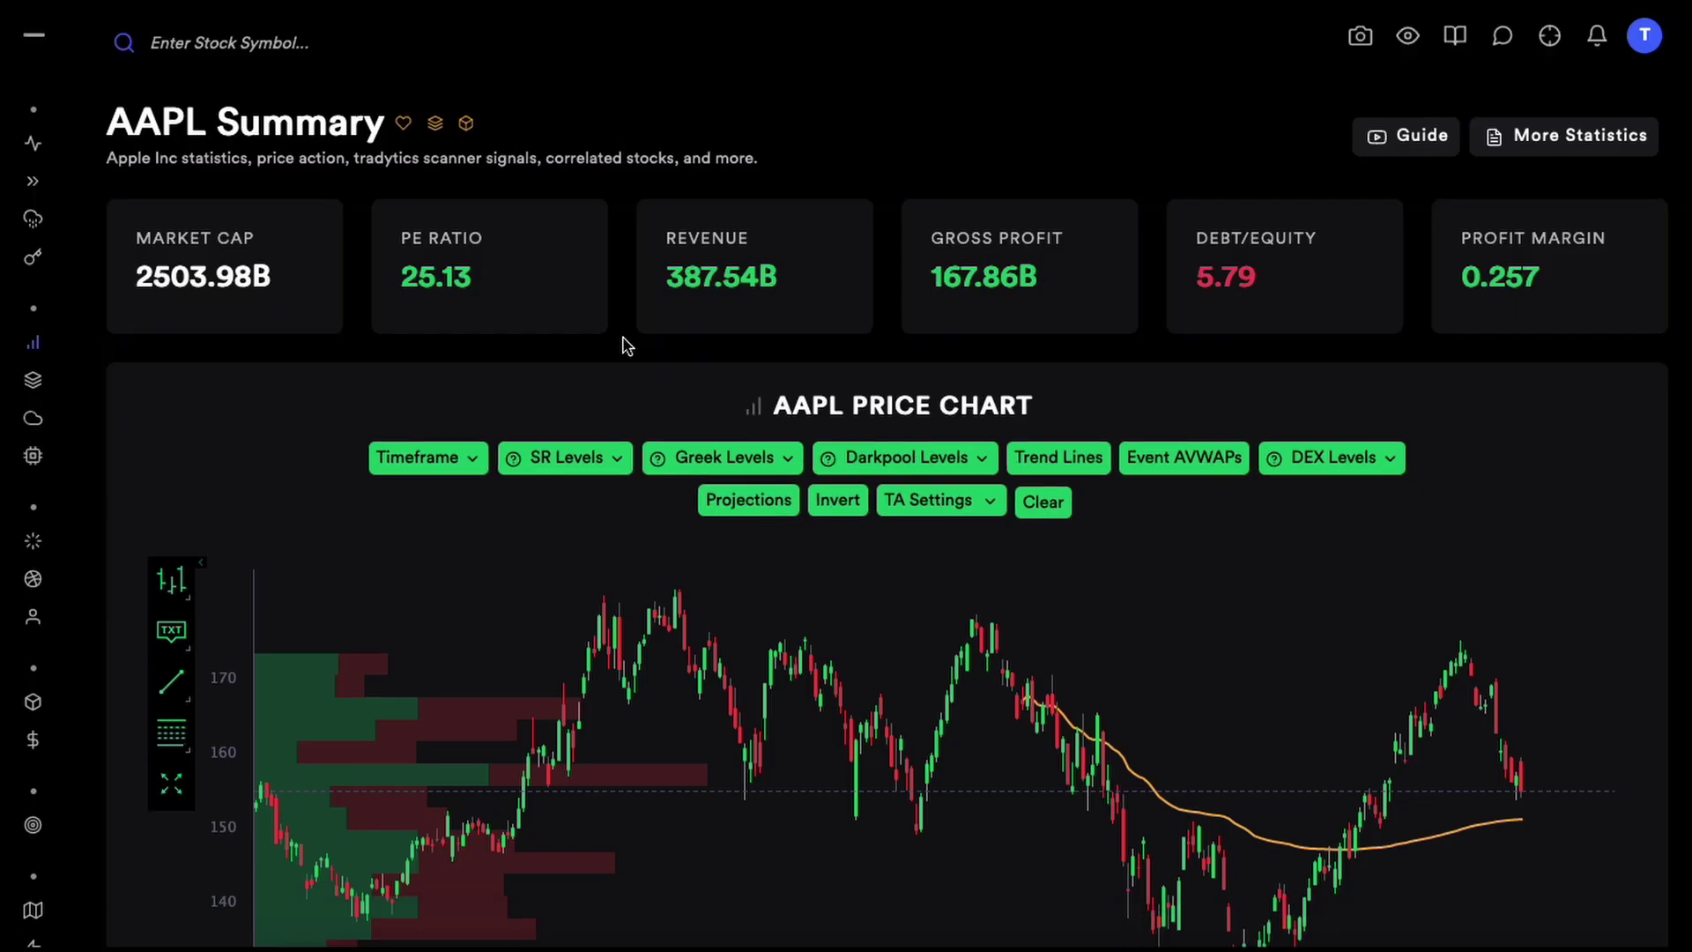
Step: Set the AAPL Price Chart timeframe to 5 Min intraday candles
scroll(649, 374, "down", 2)
left_click(465, 249)
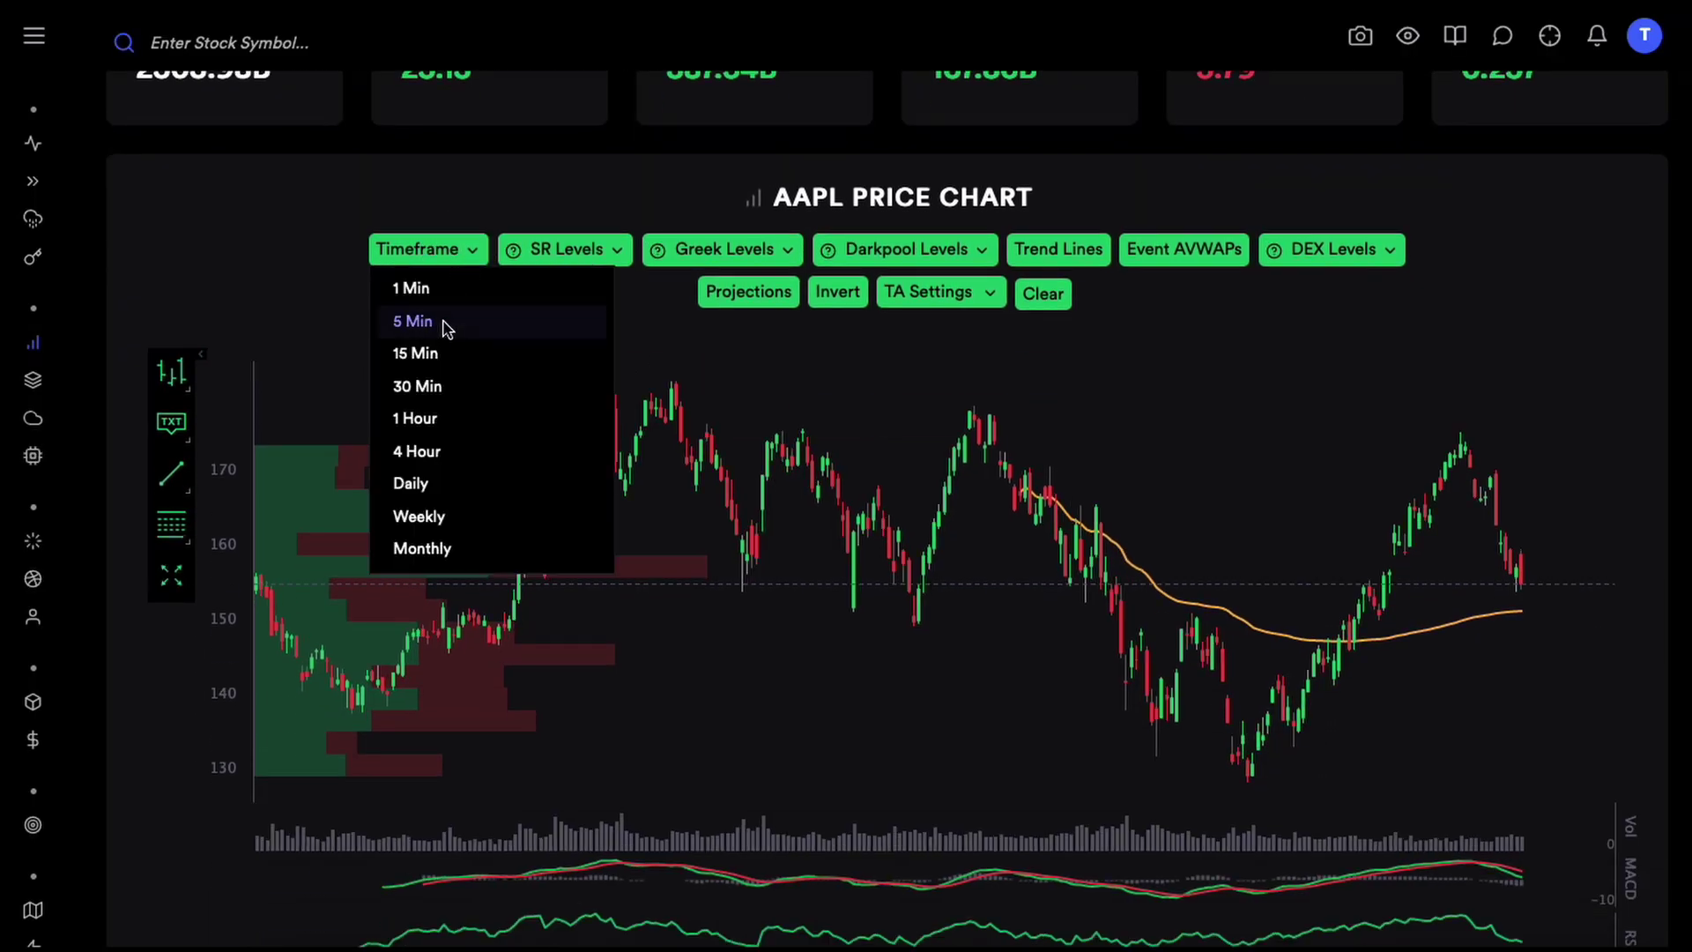
left_click(444, 323)
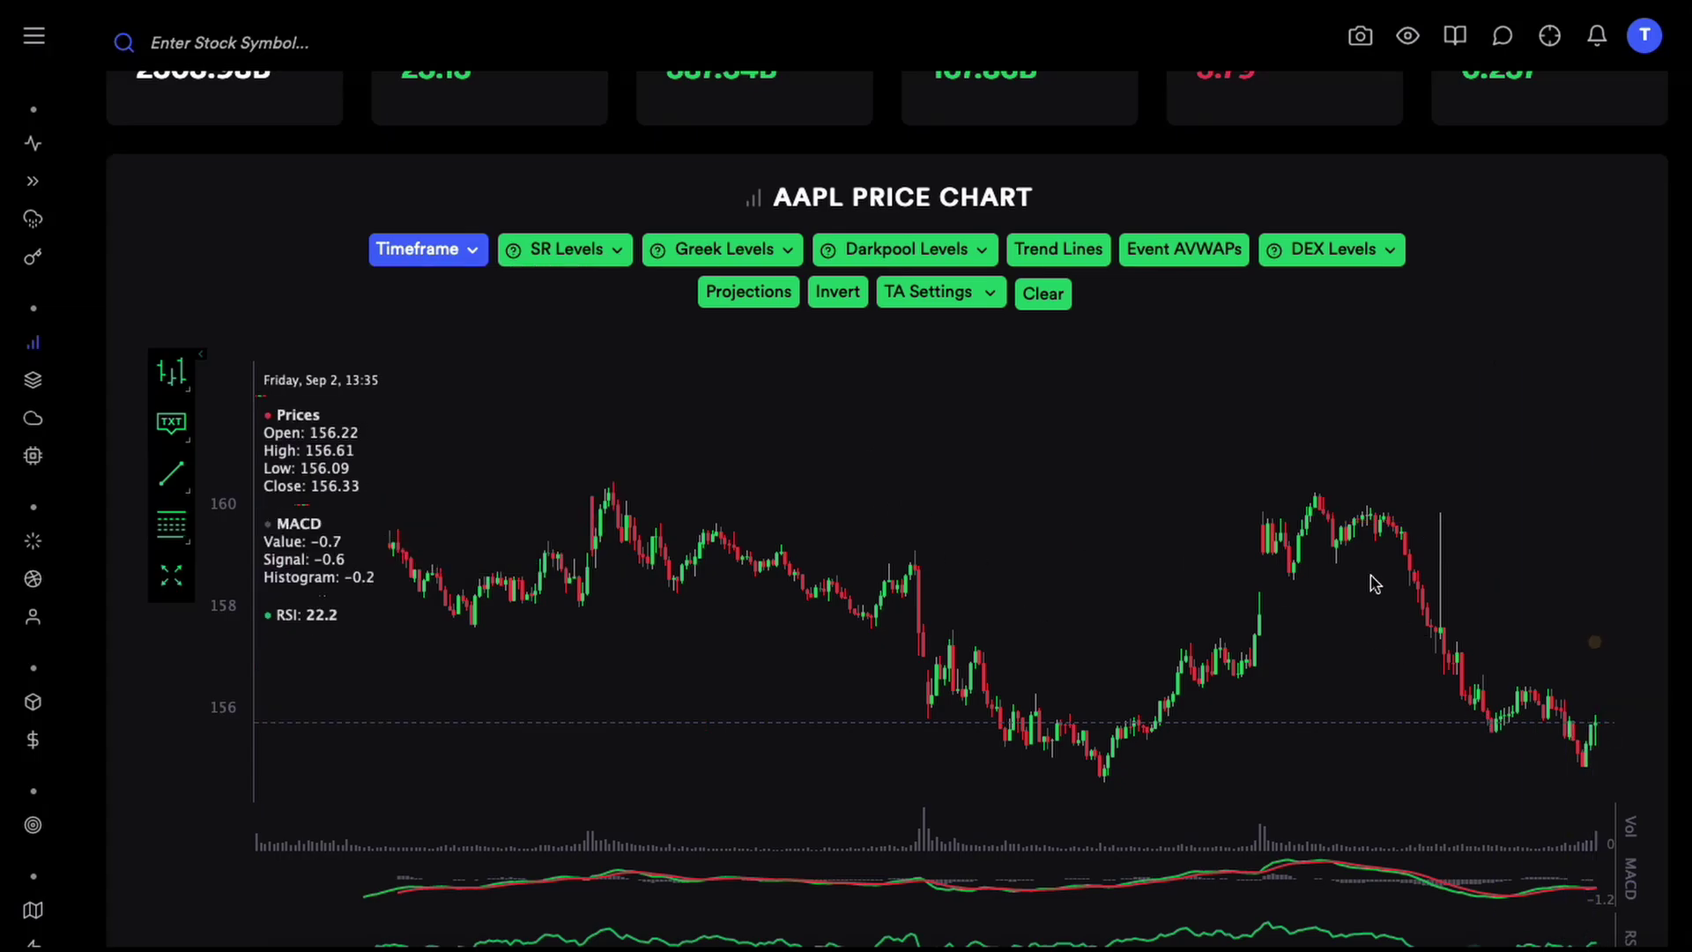
scroll(1371, 582, "up", 1)
scroll(1365, 577, "down", 2)
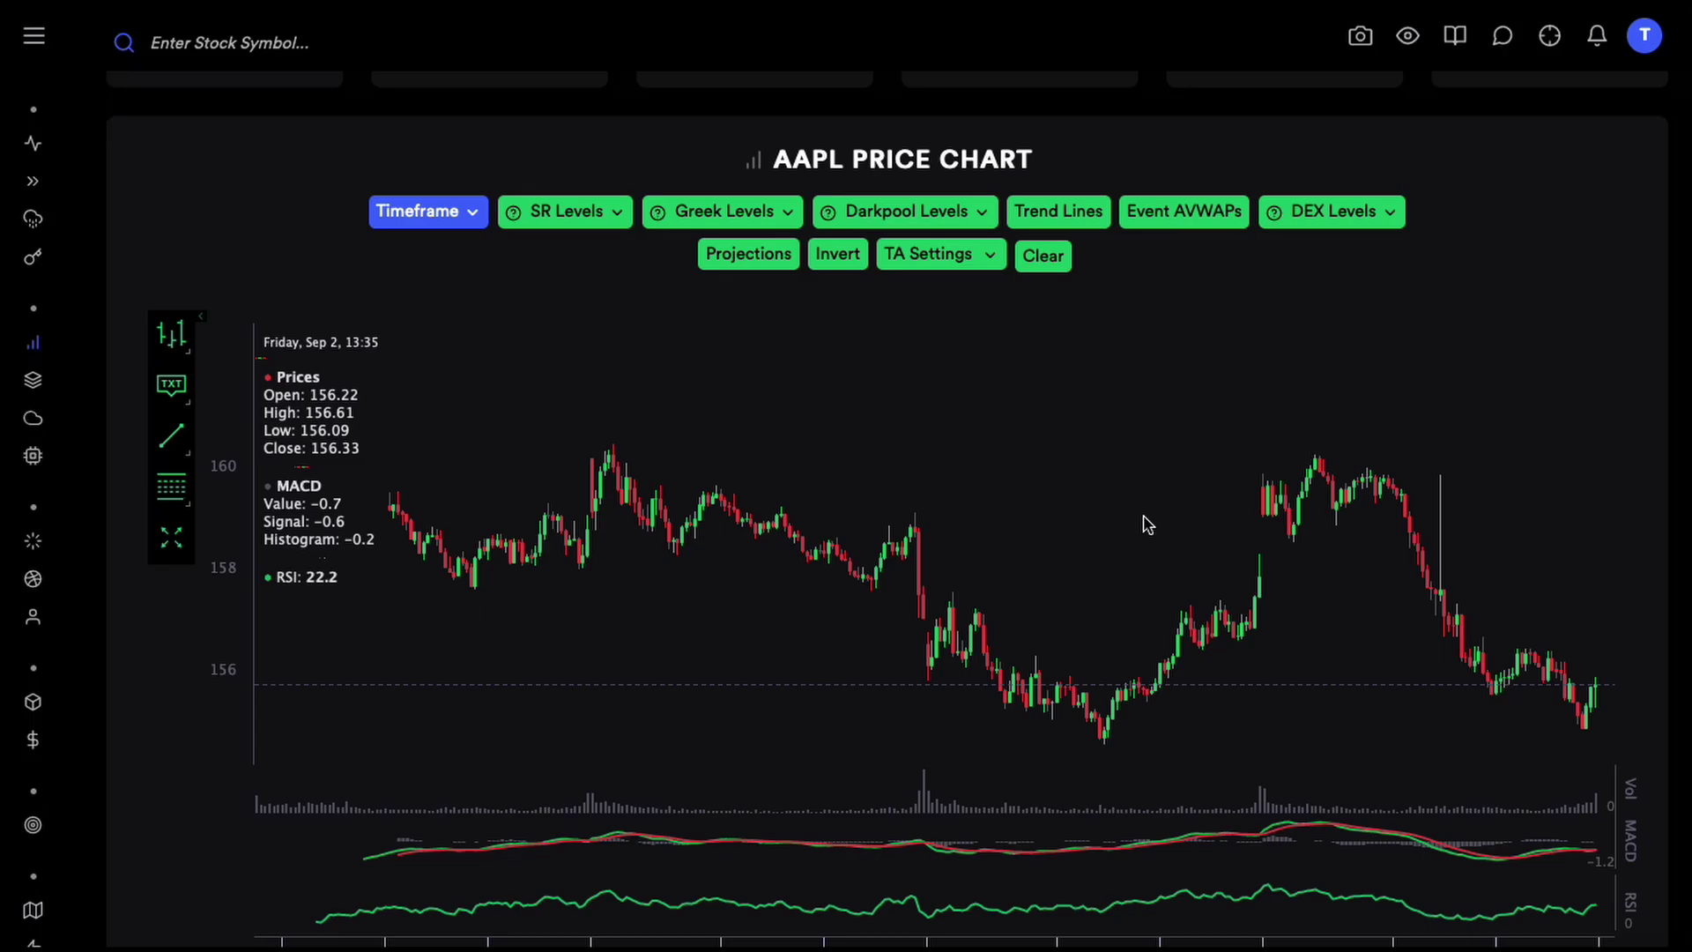
Step: Draw Delta greek levels on the AAPL chart: green band near 160, red near 155
left_click(677, 220)
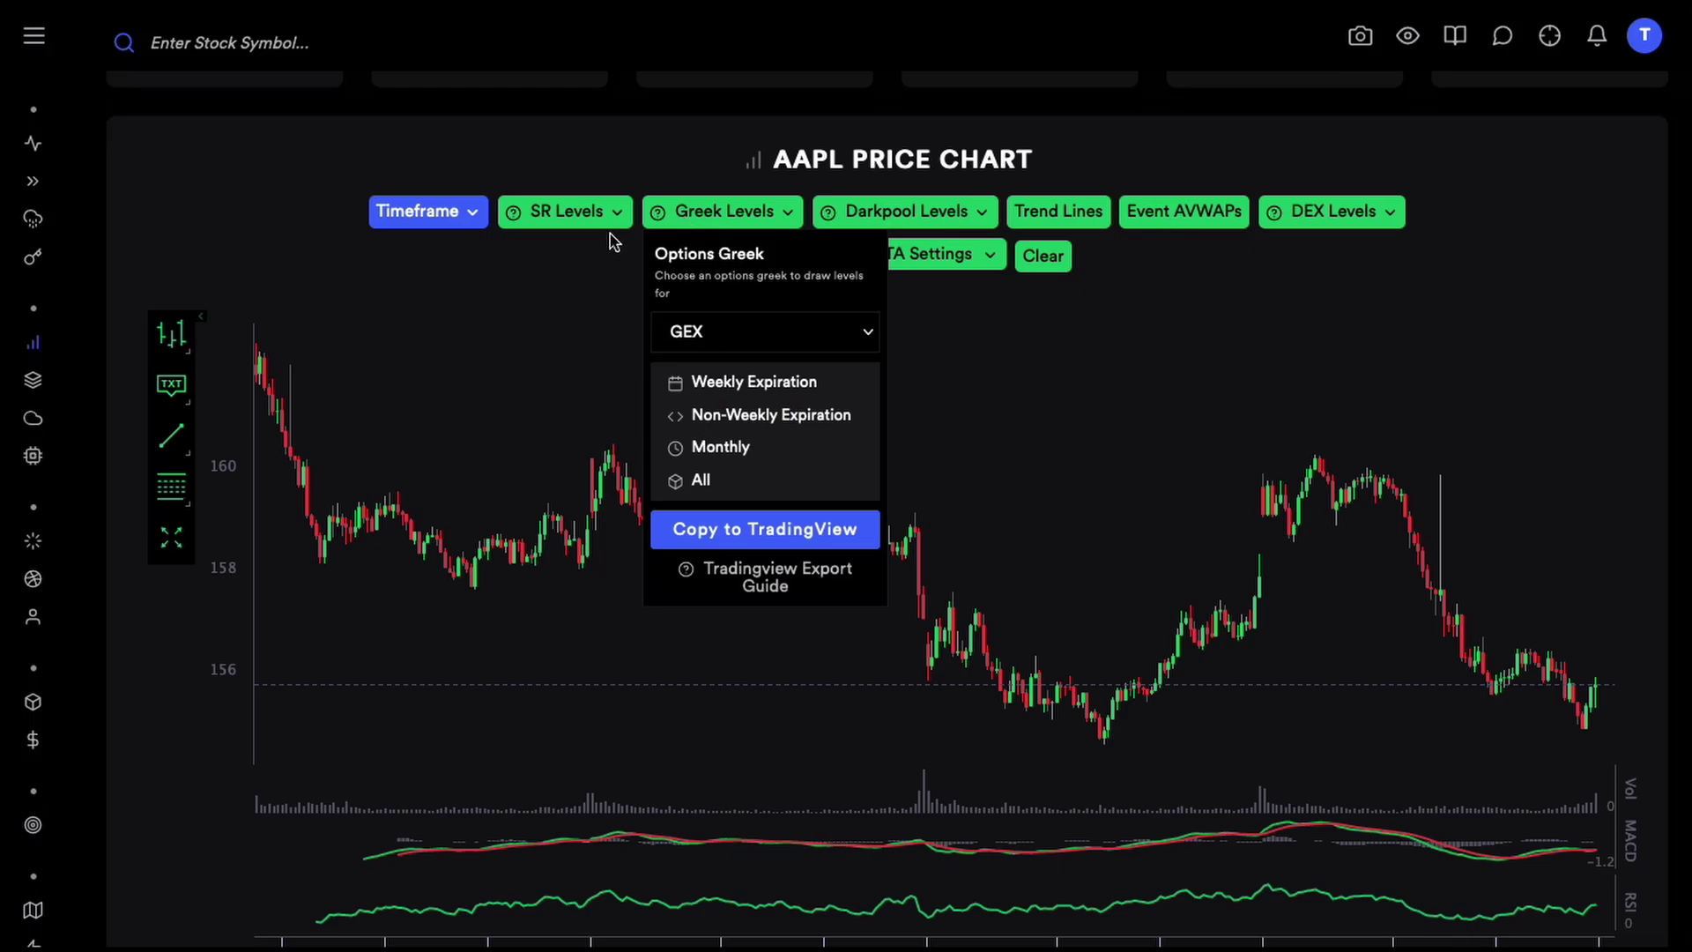
left_click(740, 327)
left_click(714, 373)
left_click(1086, 545)
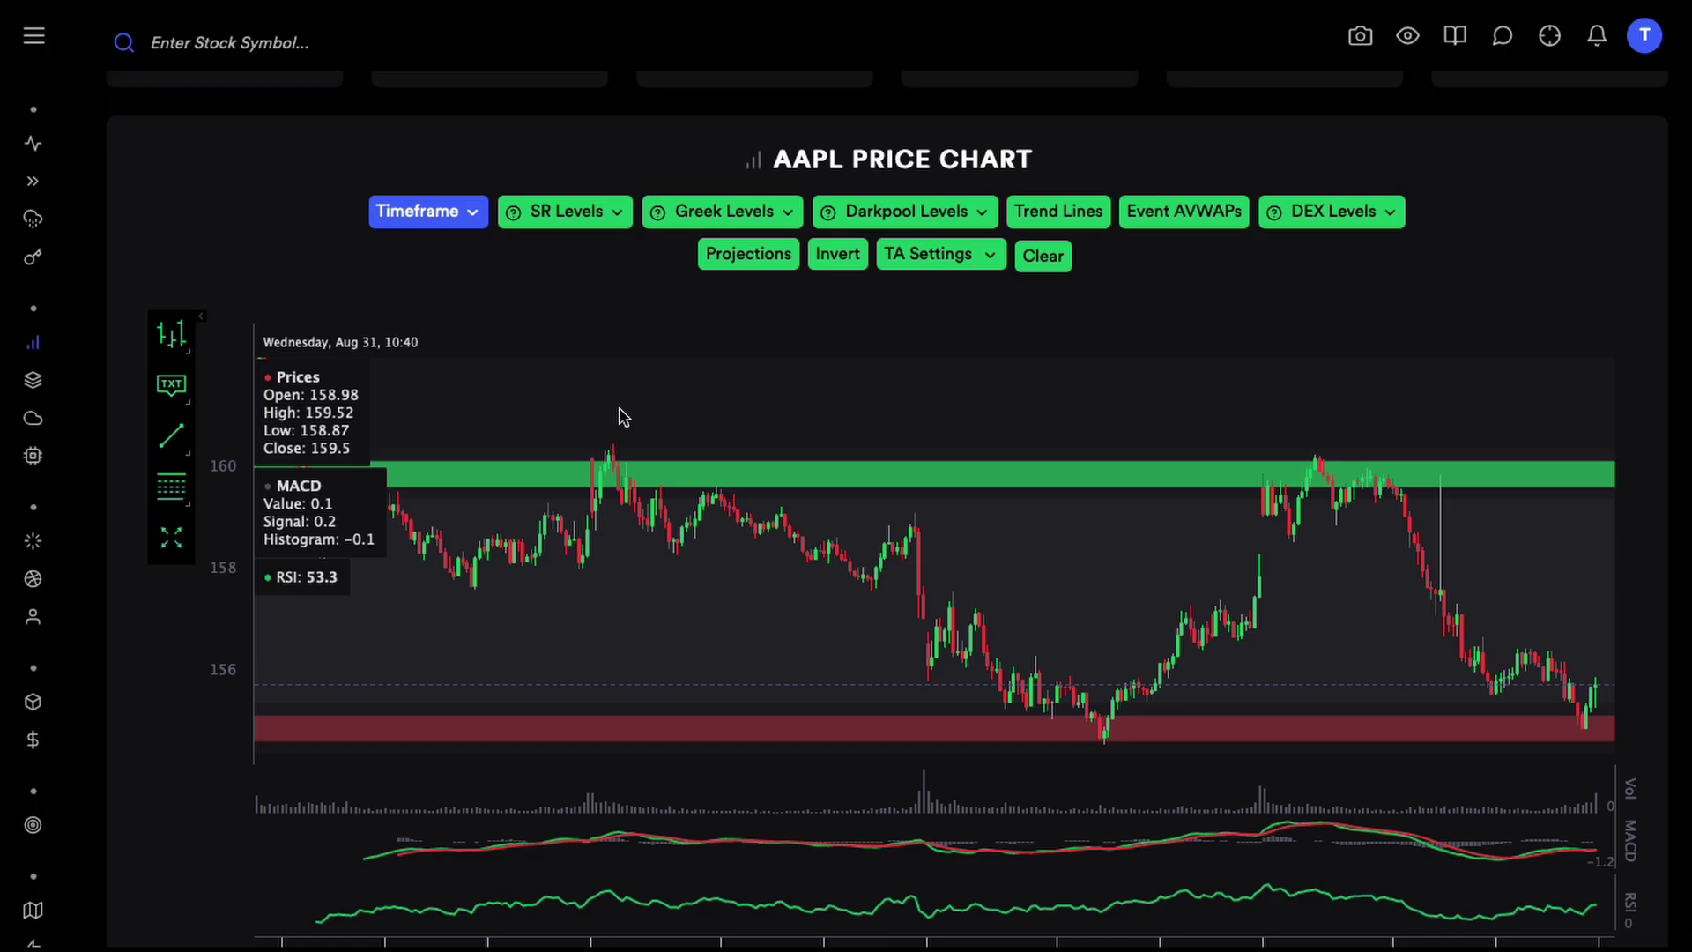
Step: Change the greek levels from Delta to GEX for all expirations
left_click(718, 220)
left_click(746, 331)
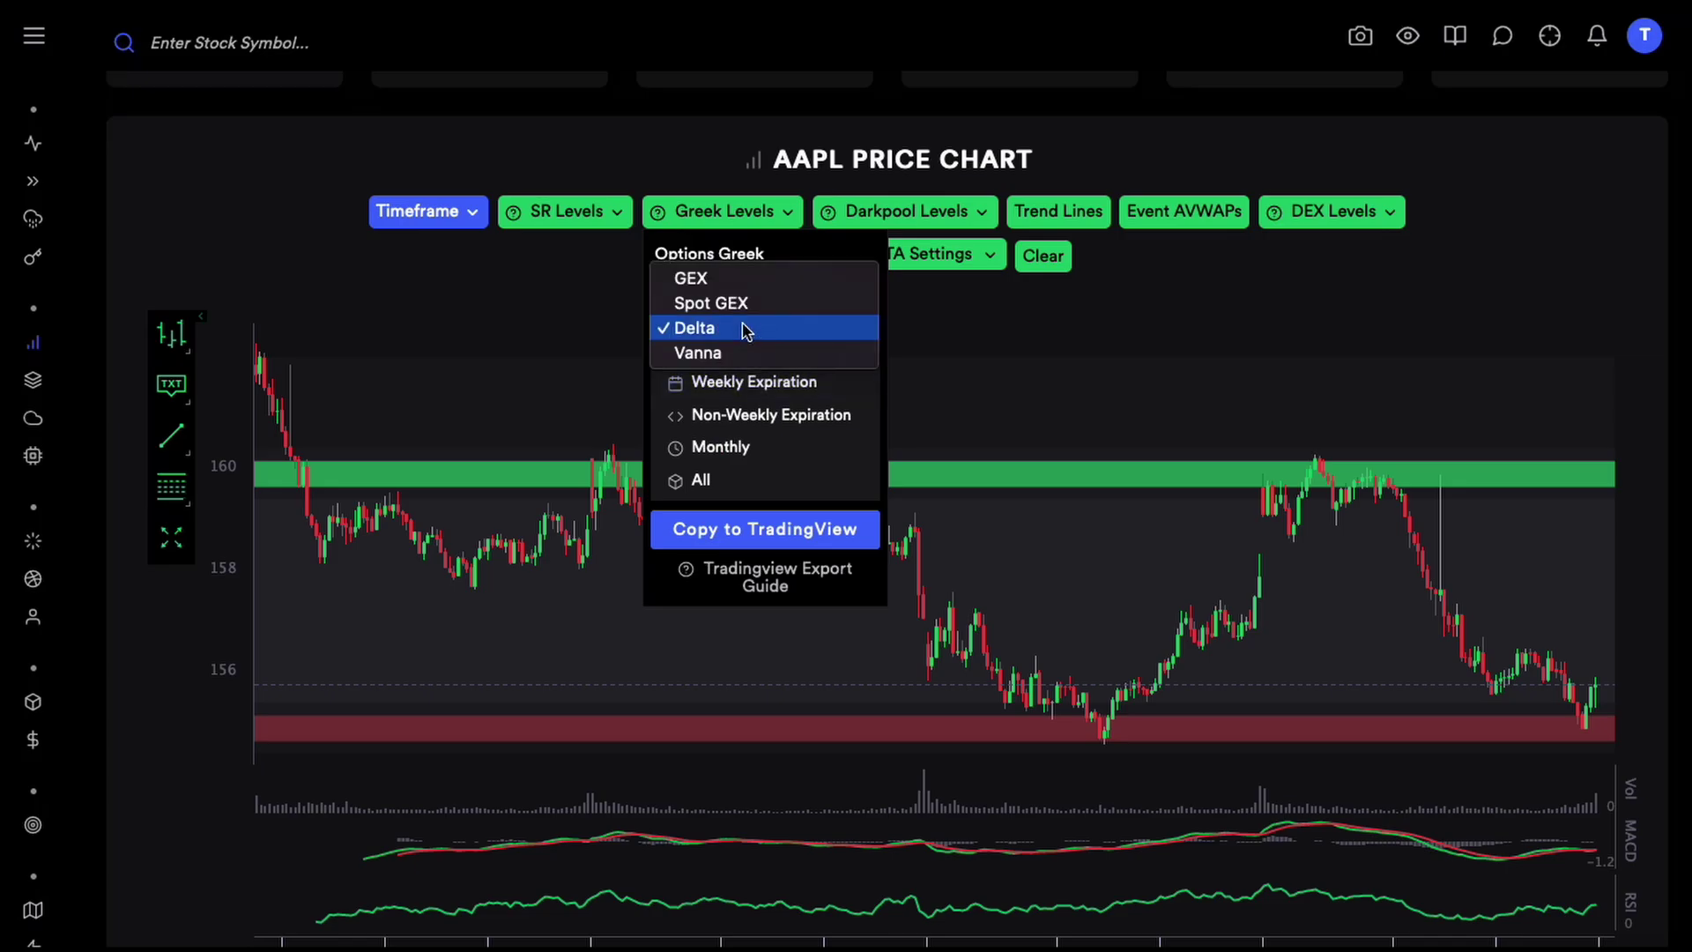
left_click(736, 277)
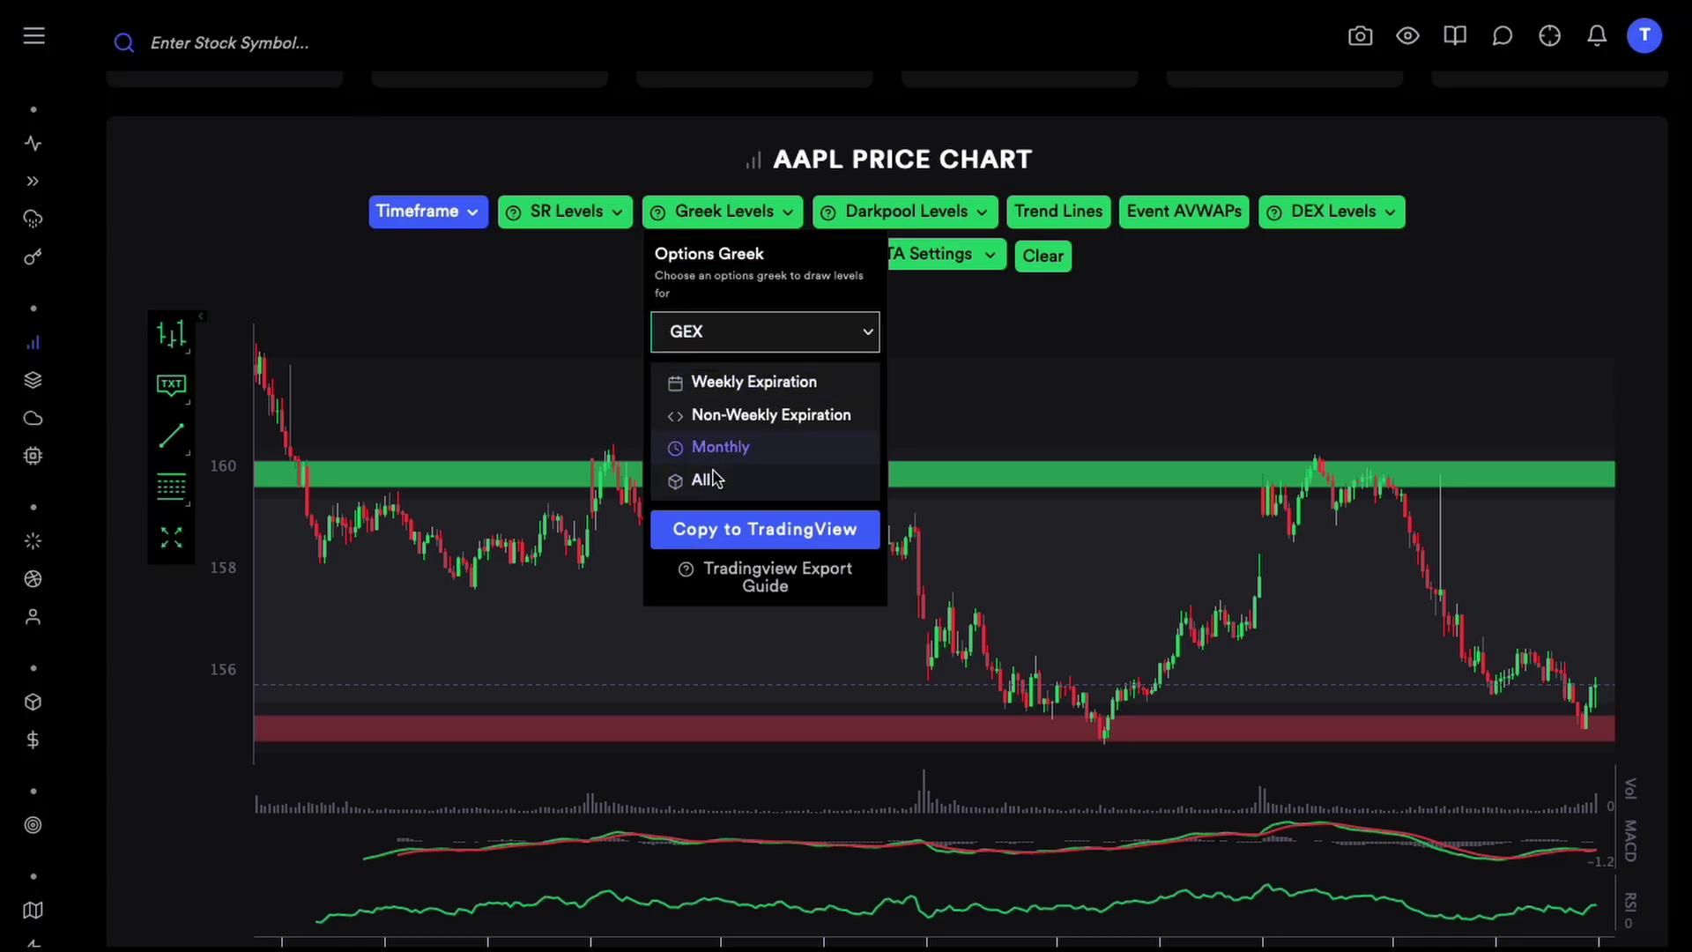
left_click(715, 479)
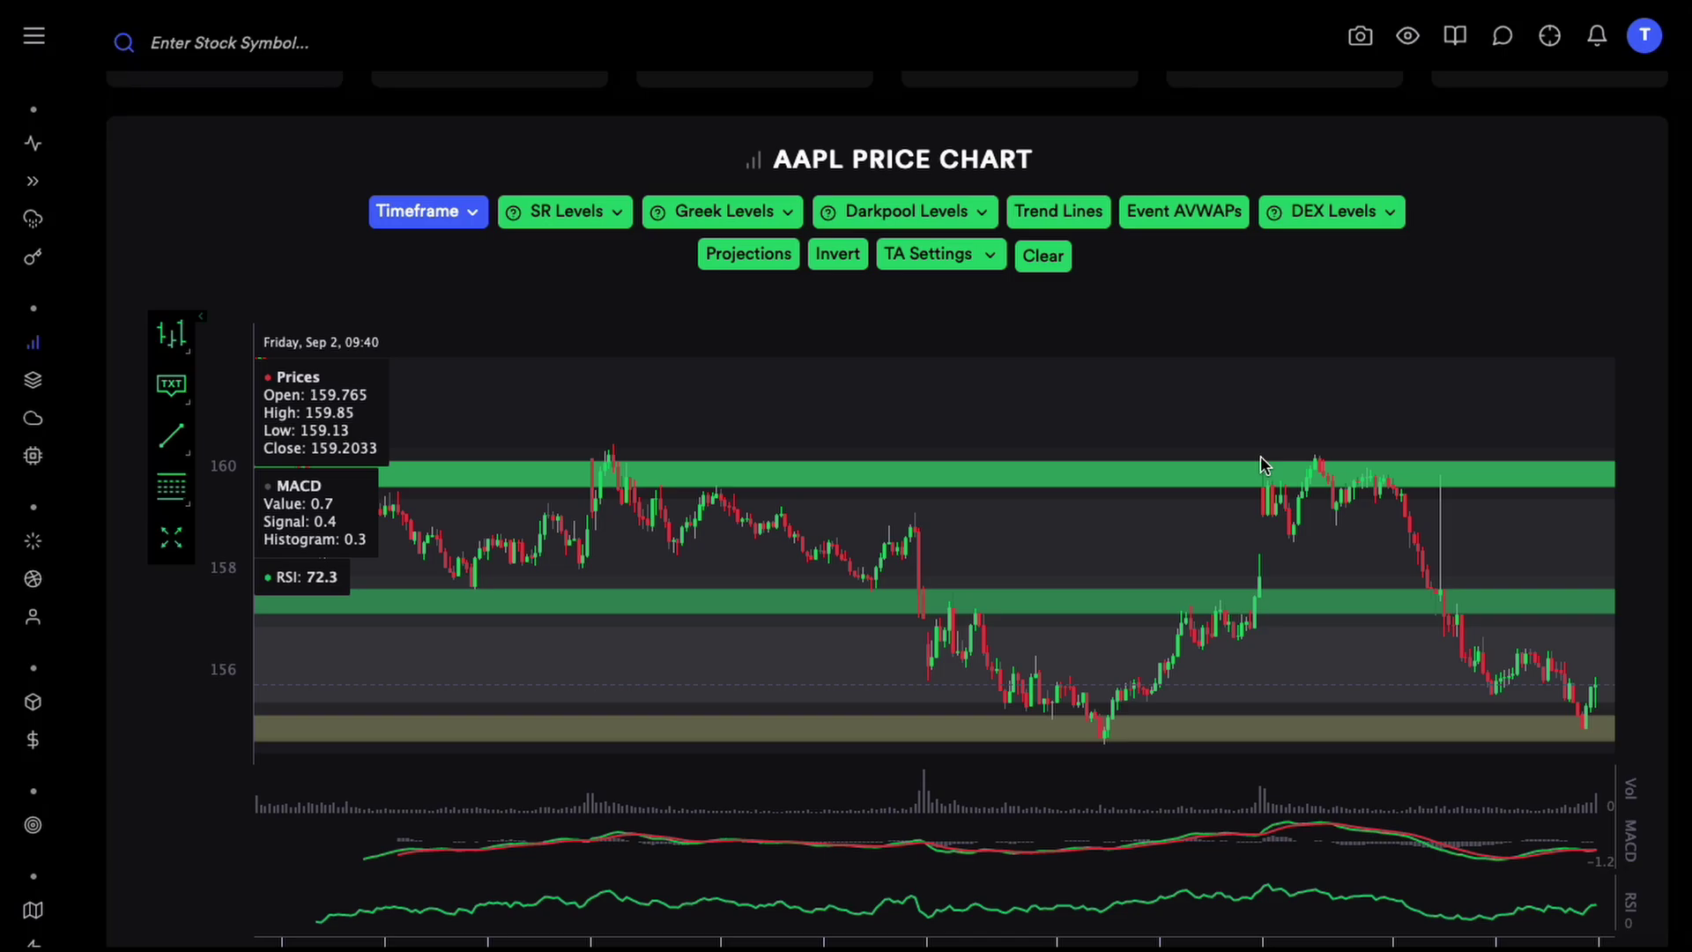
Step: Load the SPY summary page from the stock symbol box
left_click(312, 40)
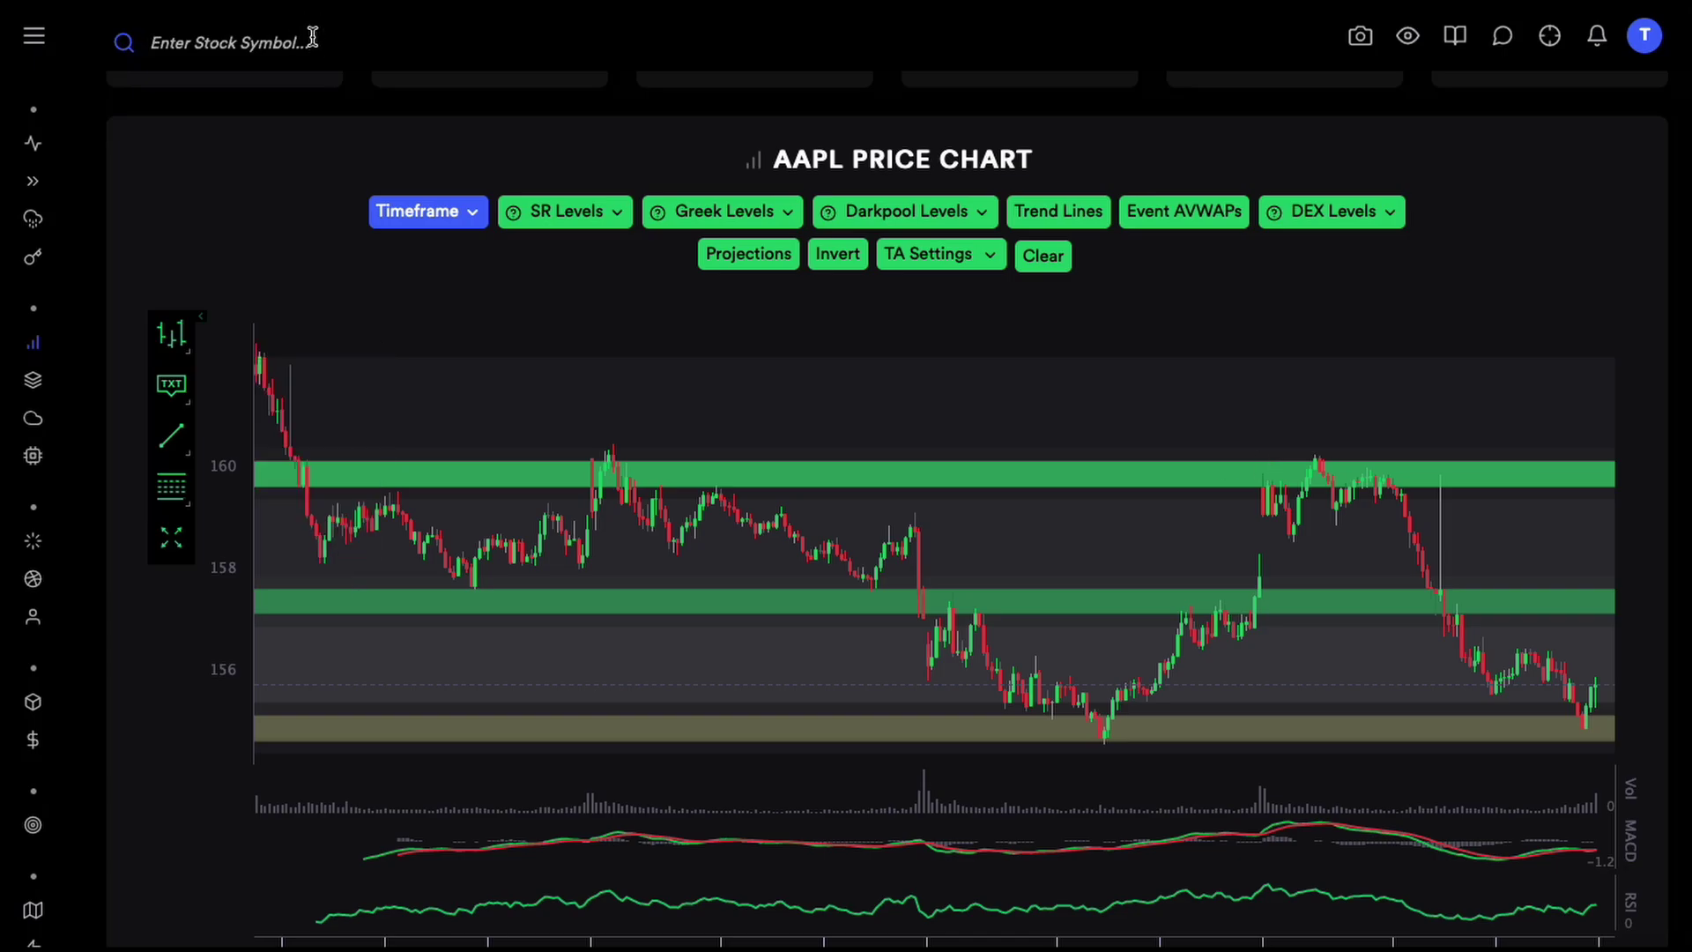
type("SPY")
key("Return")
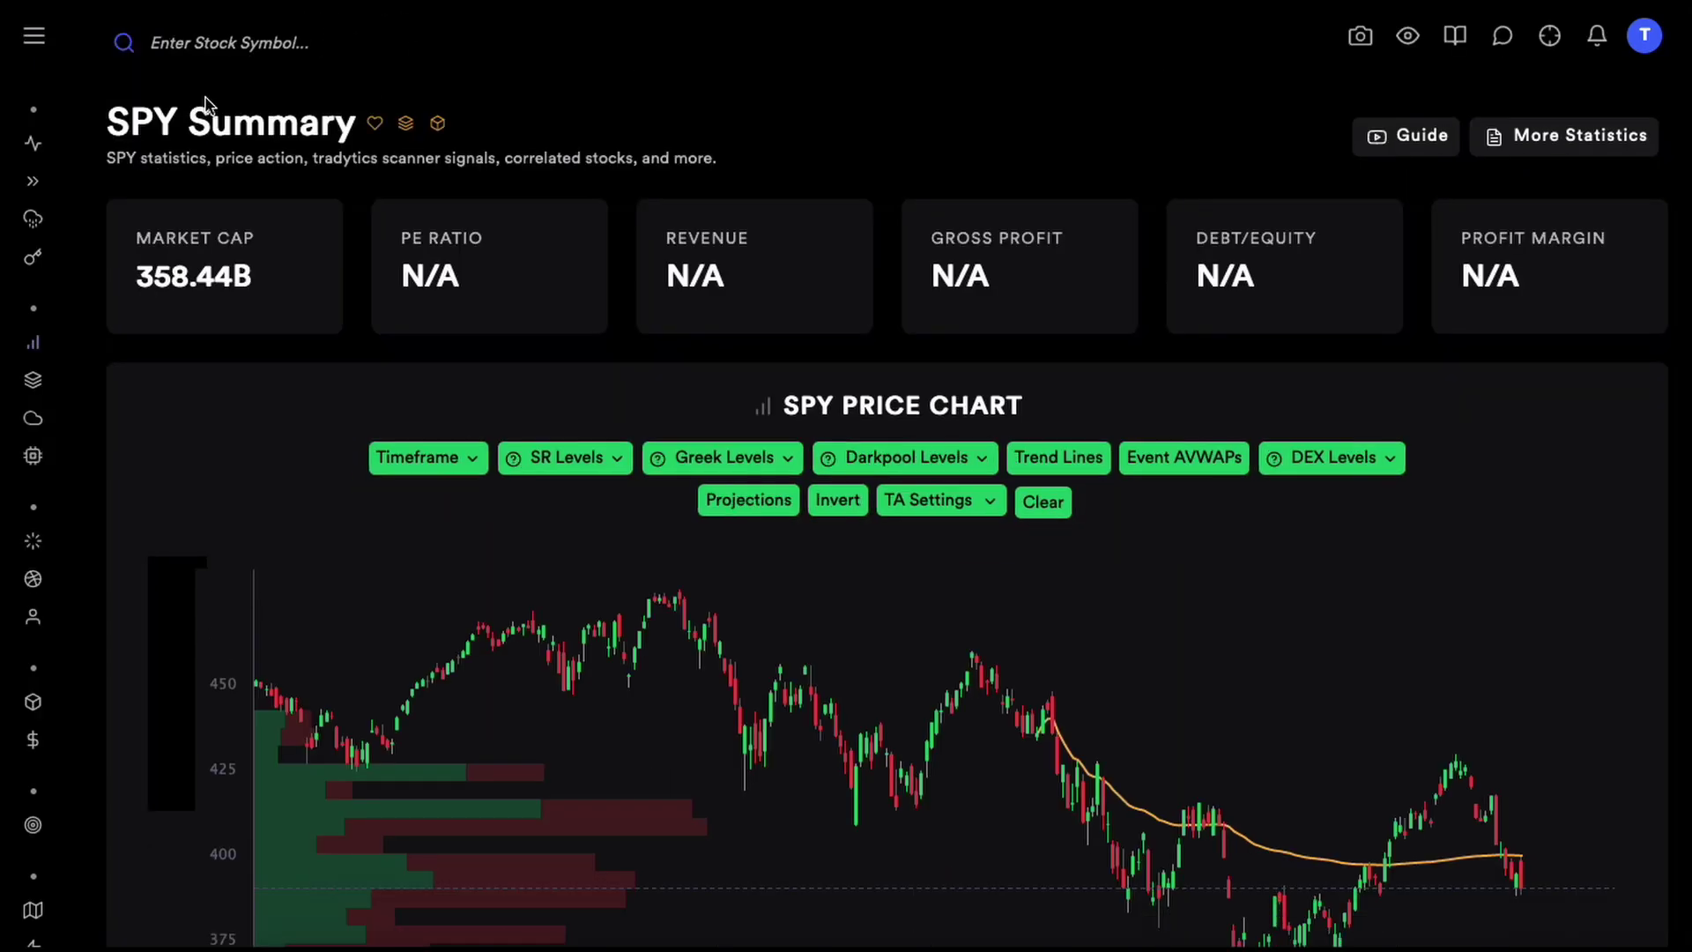
Step: Set the SPY price chart to 5 Min candles and reset zoom to show all data
scroll(442, 362, "down", 1)
left_click(432, 363)
left_click(405, 434)
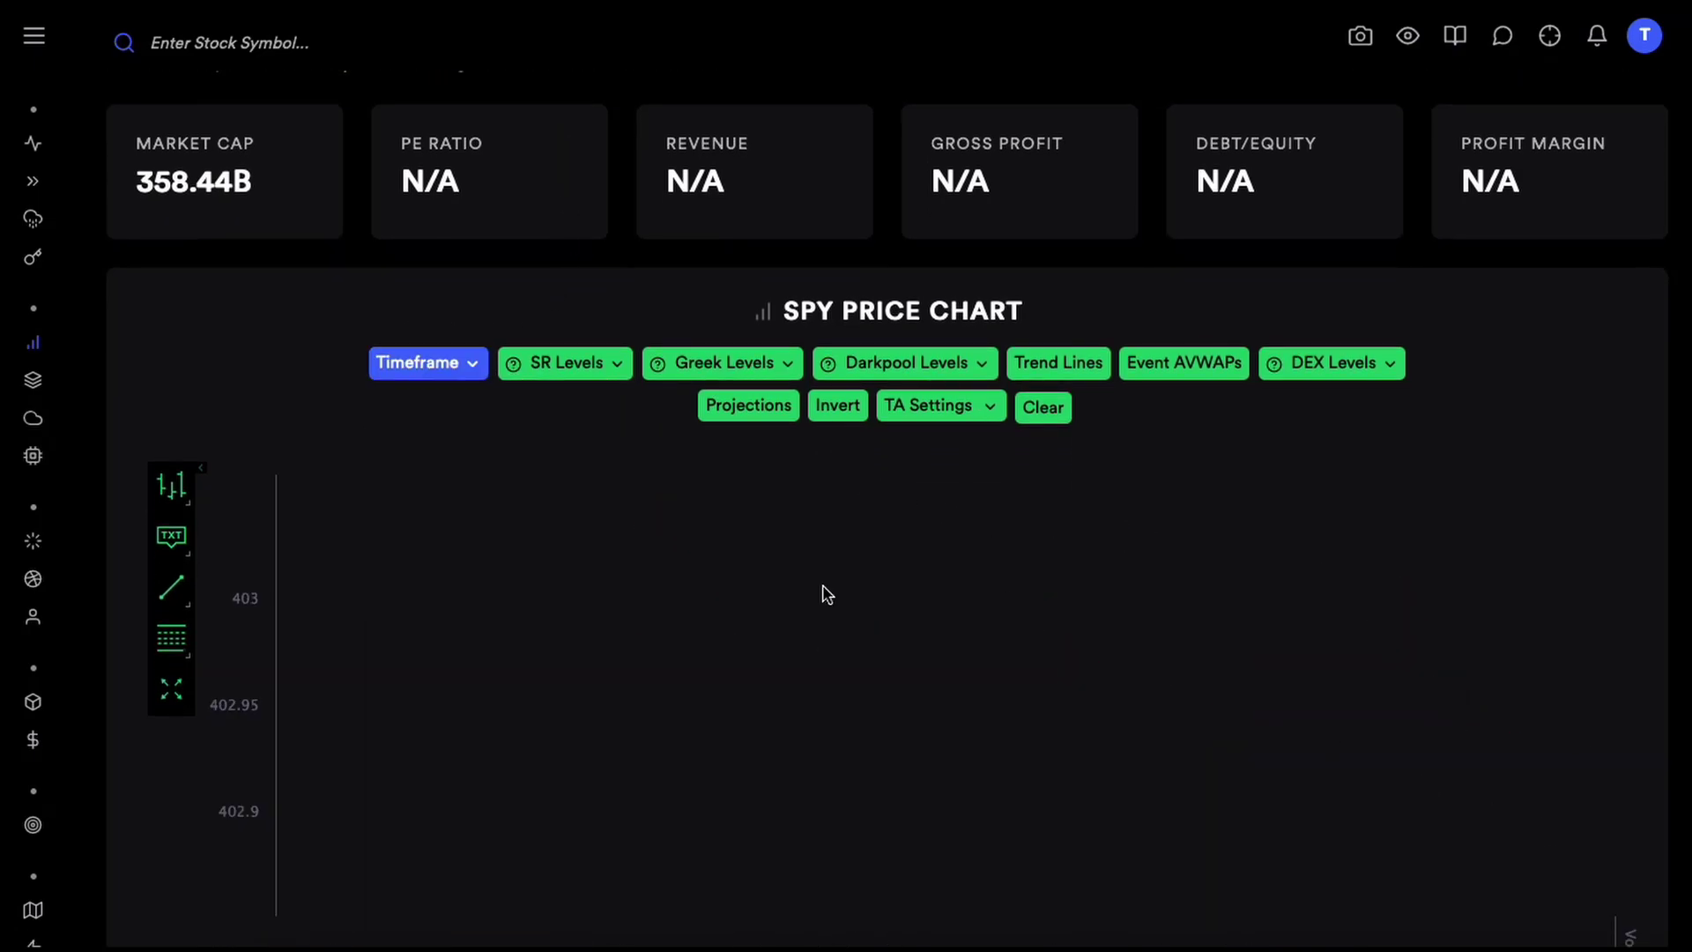
scroll(496, 370, "down", 1)
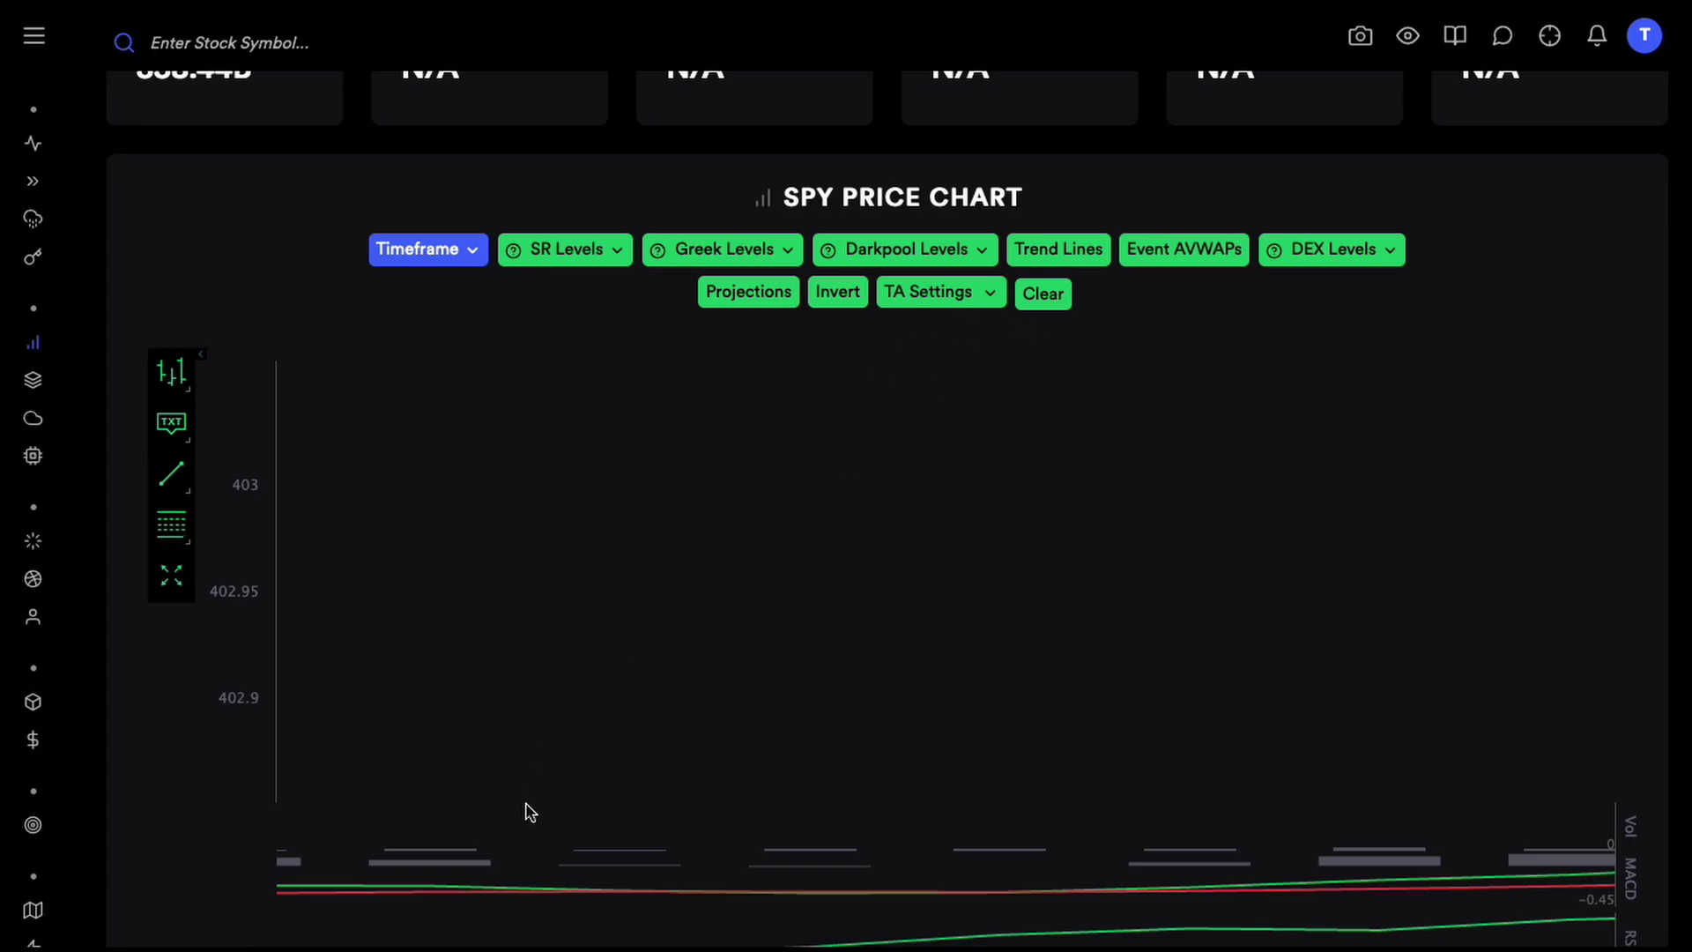
scroll(526, 808, "down", 2)
left_click(299, 800)
scroll(516, 553, "up", 2)
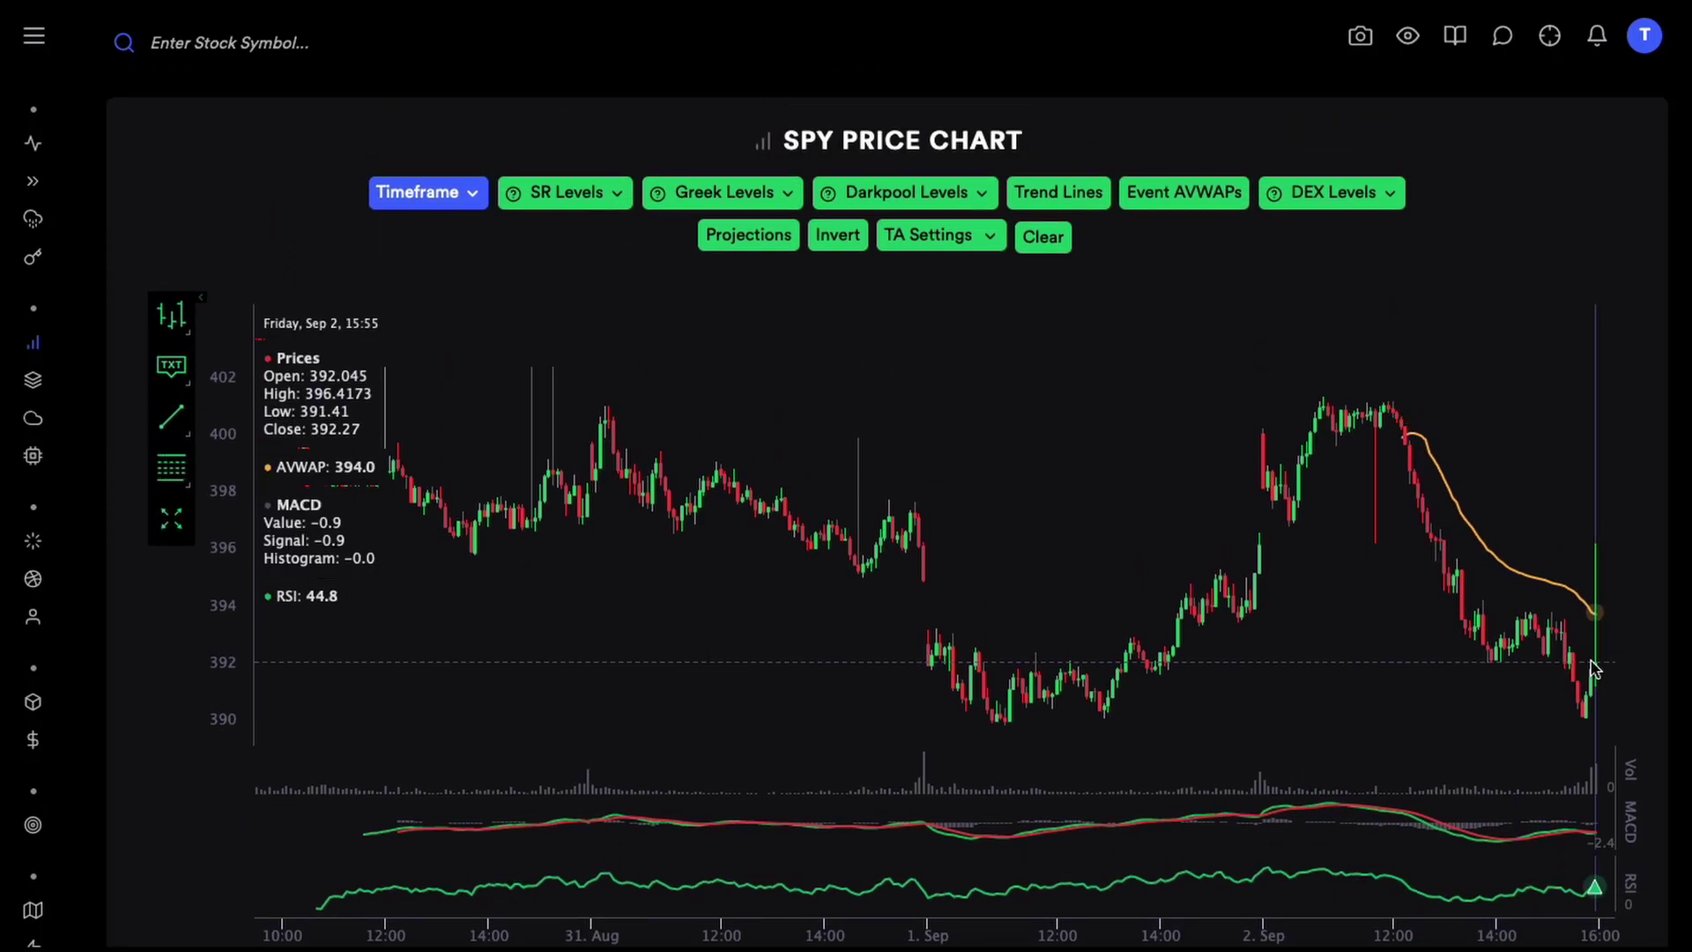
left_click(710, 193)
Step: Keep GEX as the Greek and draw its levels for all expirations
left_click(756, 319)
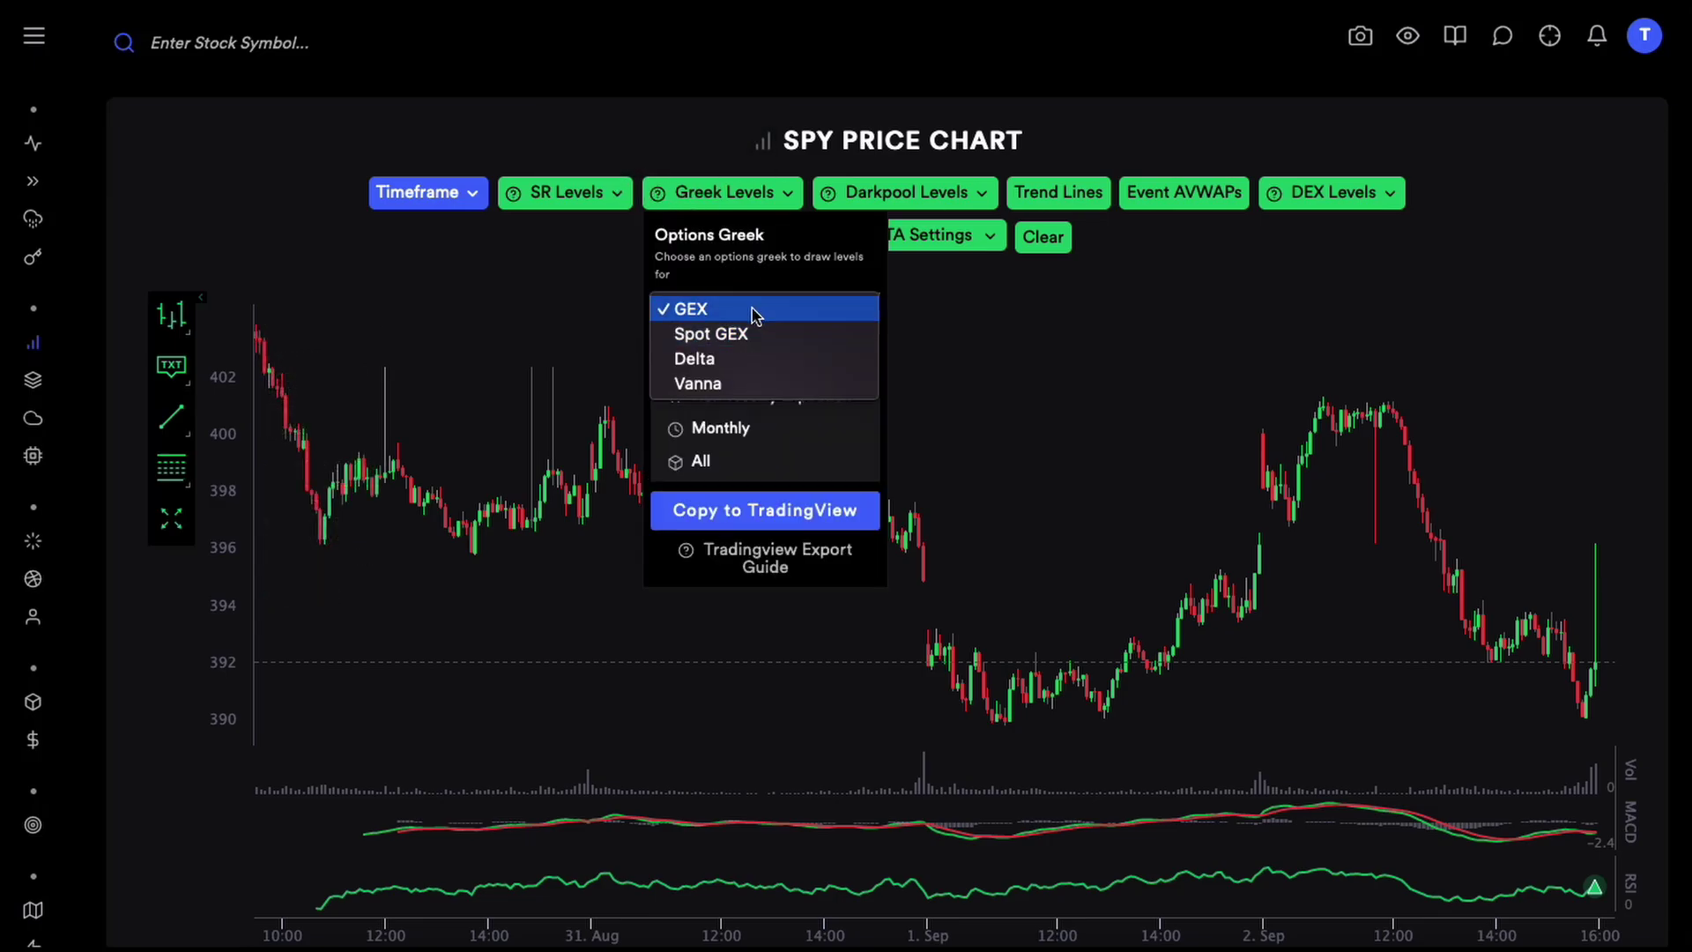
left_click(756, 319)
left_click(748, 474)
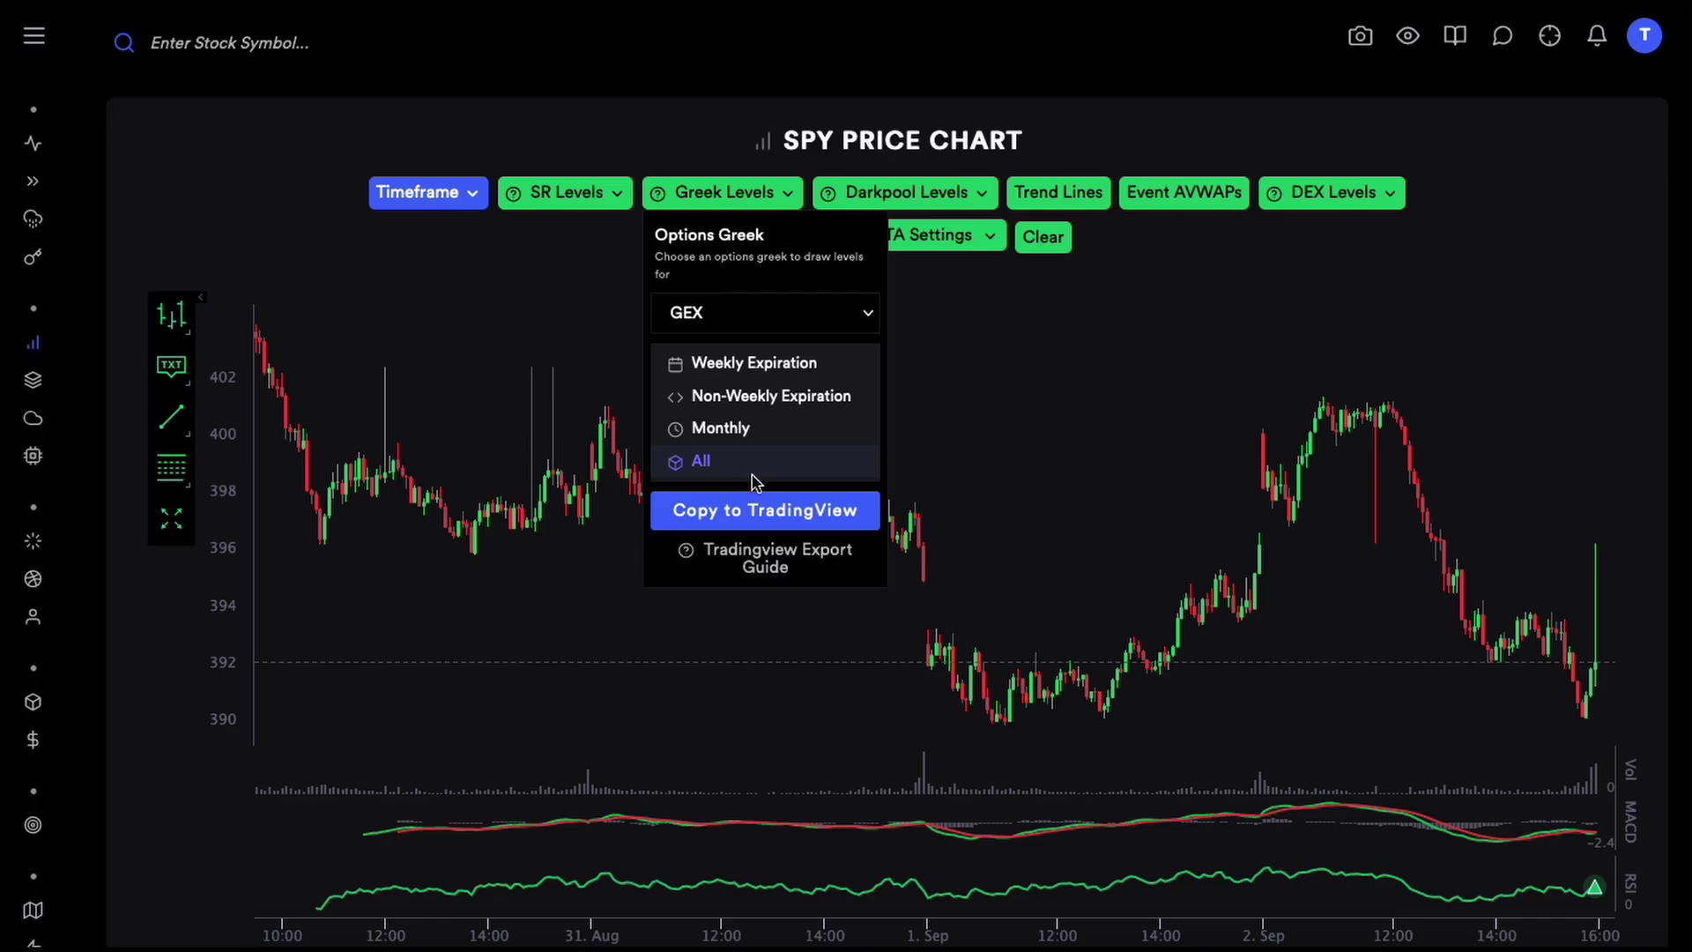
left_click(1133, 326)
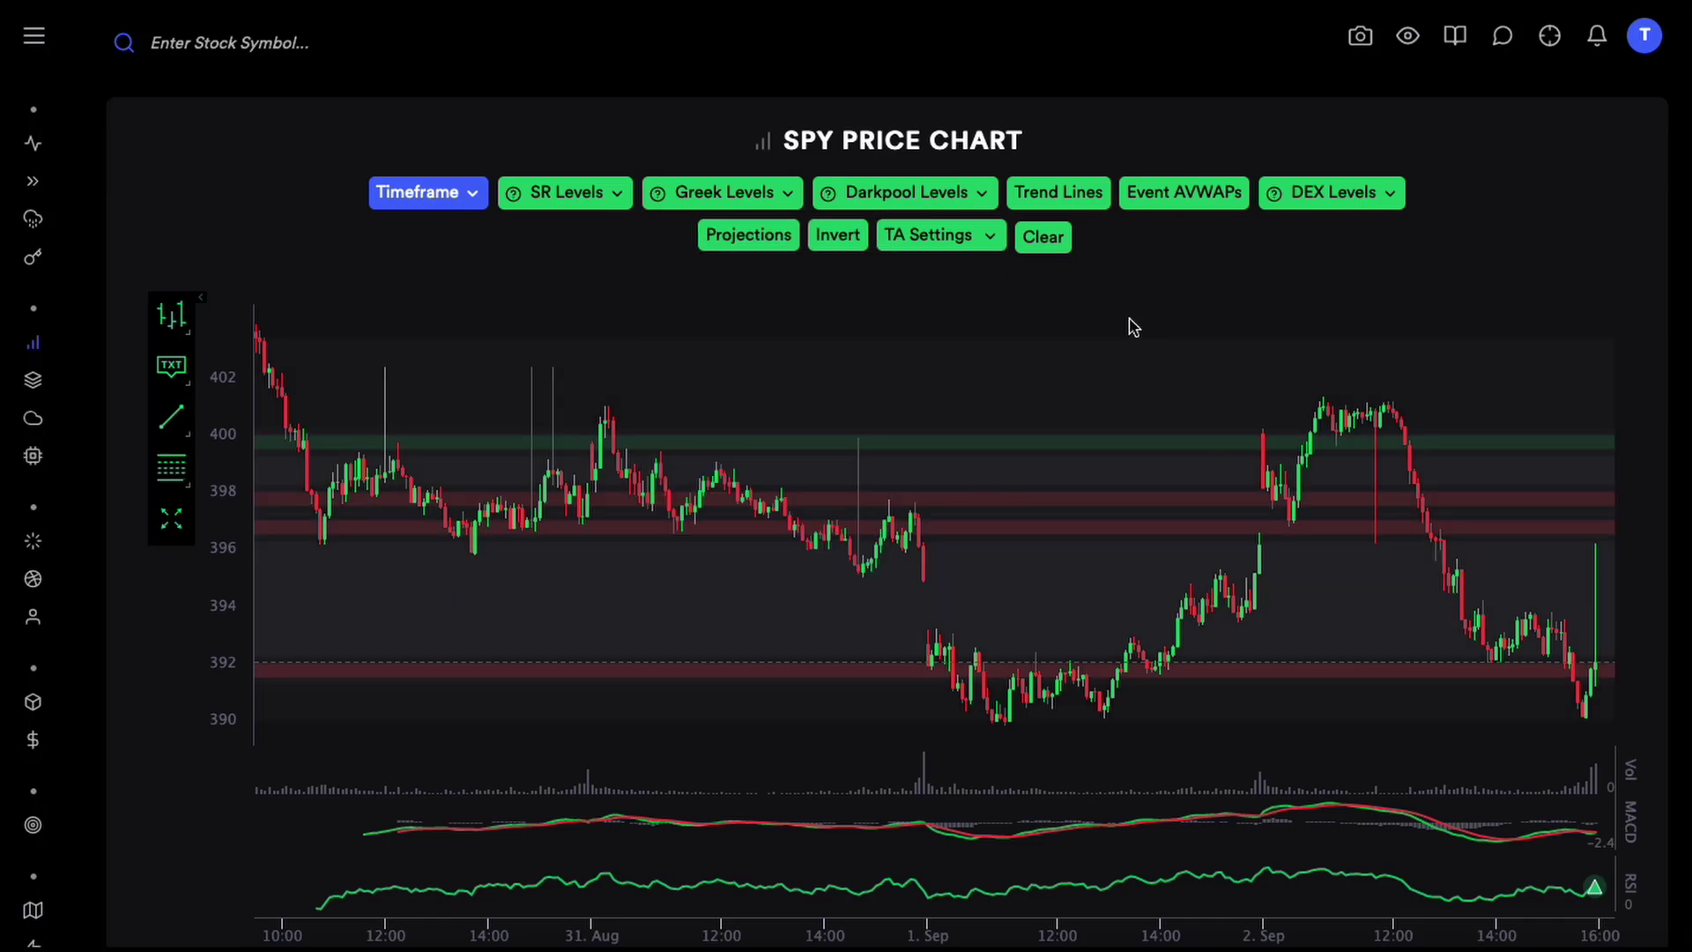
Step: Zoom the SPY chart into the most recent sessions, then return to the Greek Levels settings
mouse_move(766, 344)
left_mouse_down()
mouse_move(1133, 593)
mouse_move(1628, 756)
left_mouse_up()
left_click(689, 198)
left_click(694, 317)
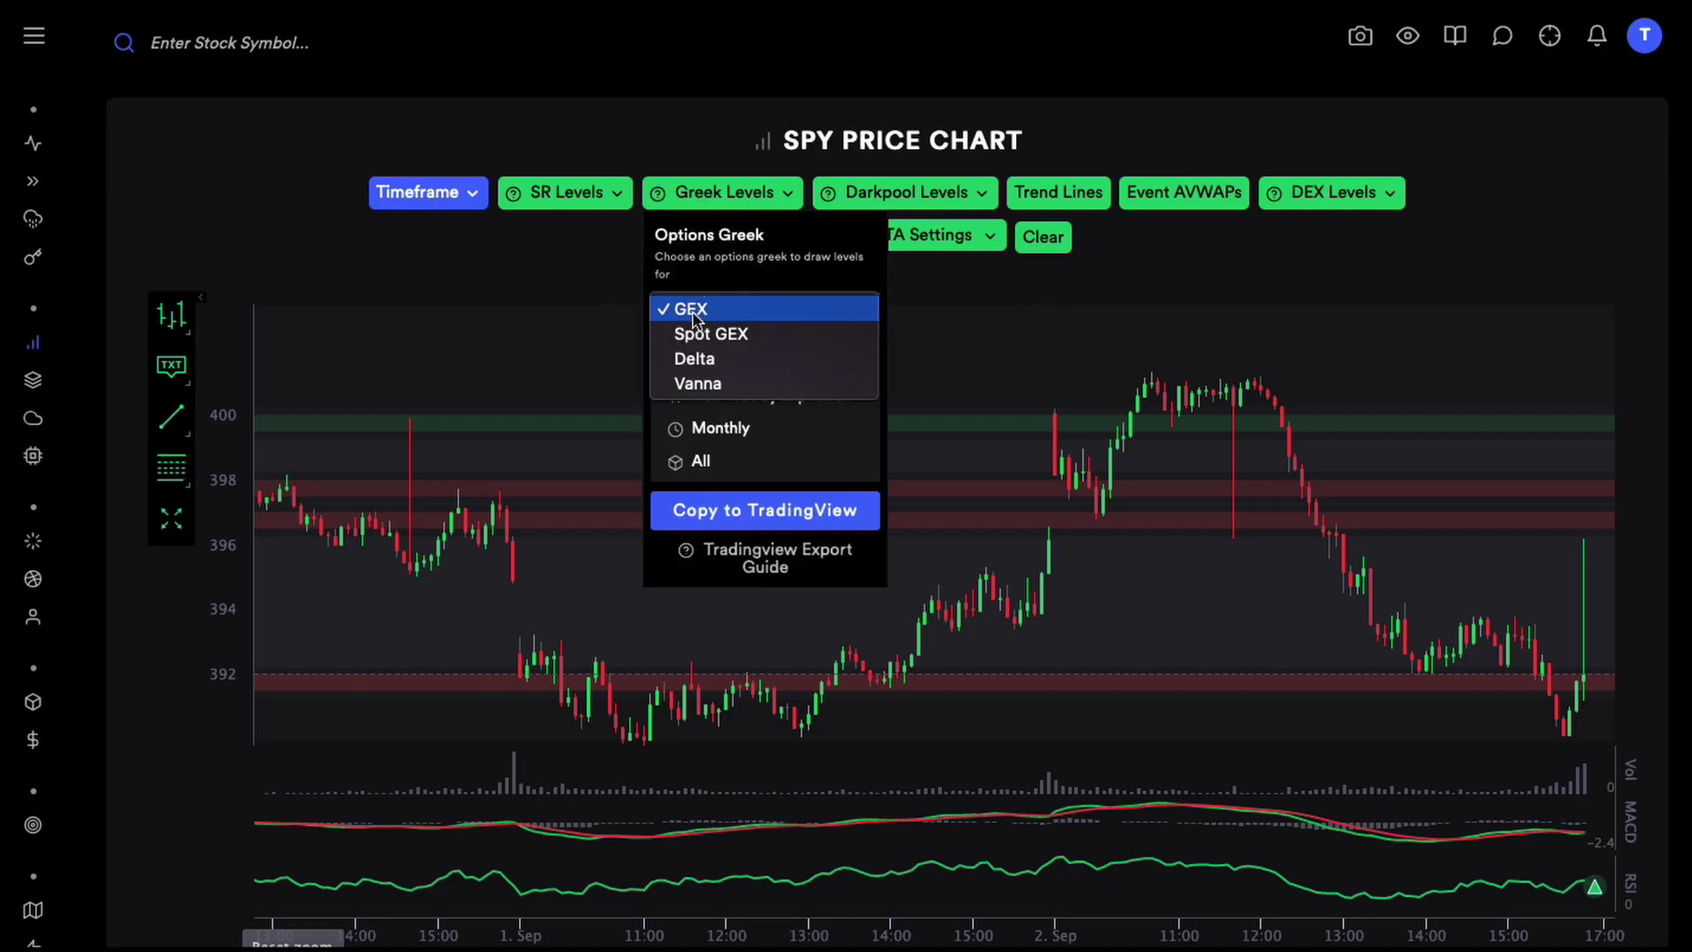
Step: Switch the levels to Delta and copy them for TradingView
left_click(695, 358)
left_click(743, 507)
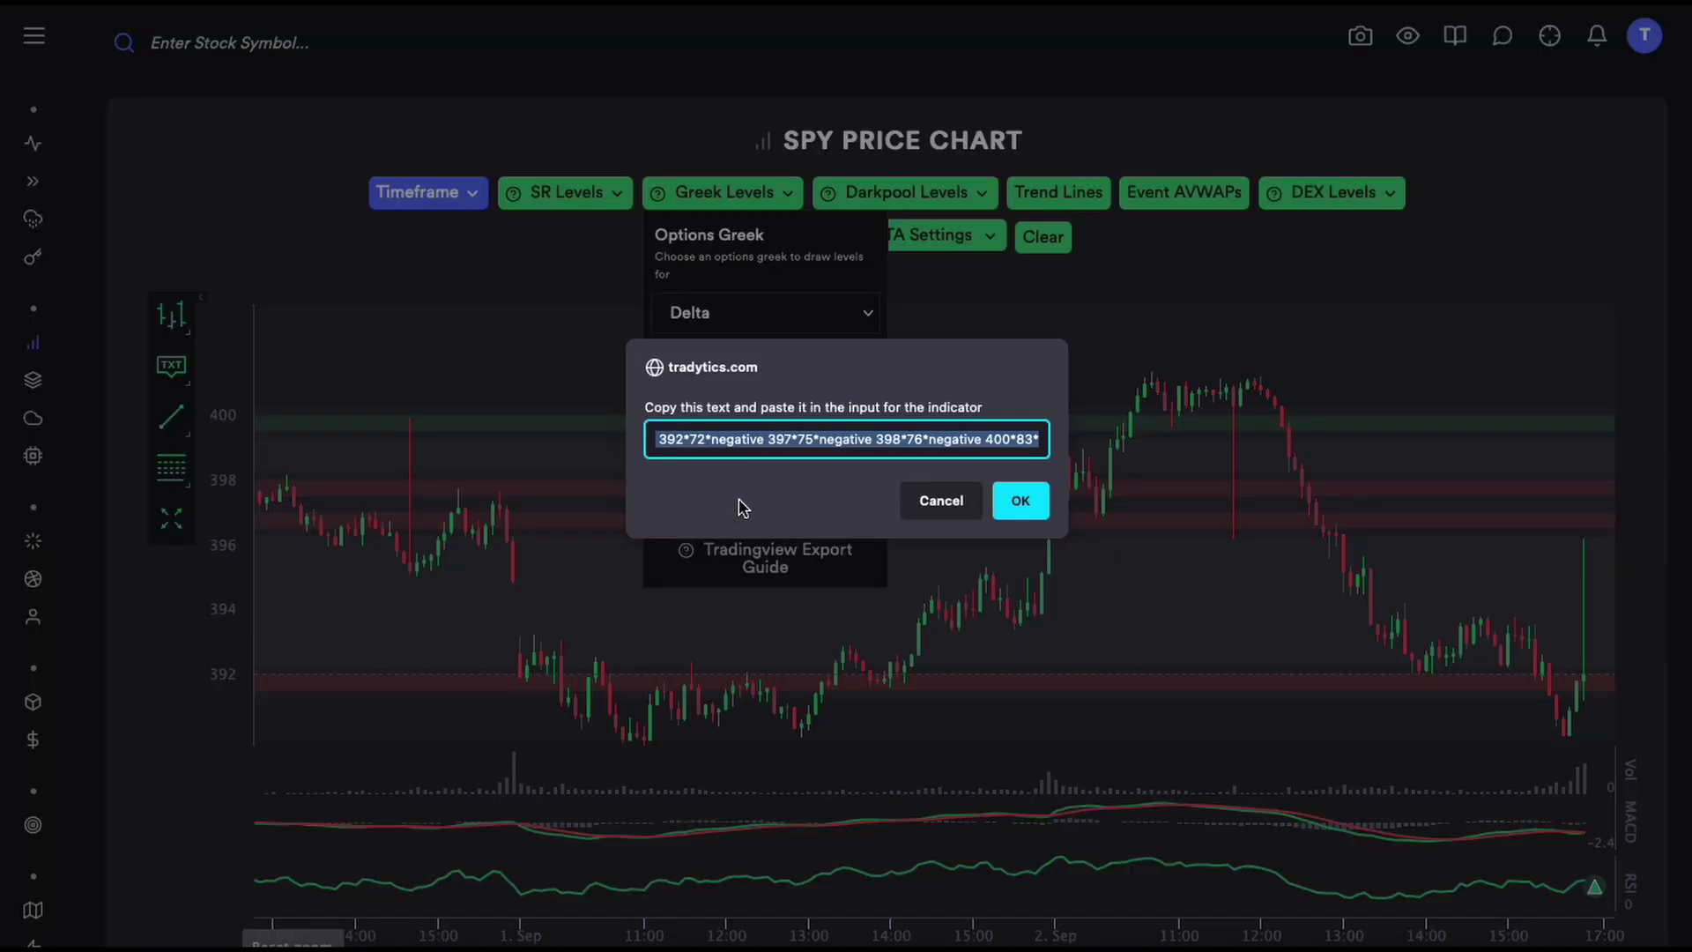
left_click(925, 499)
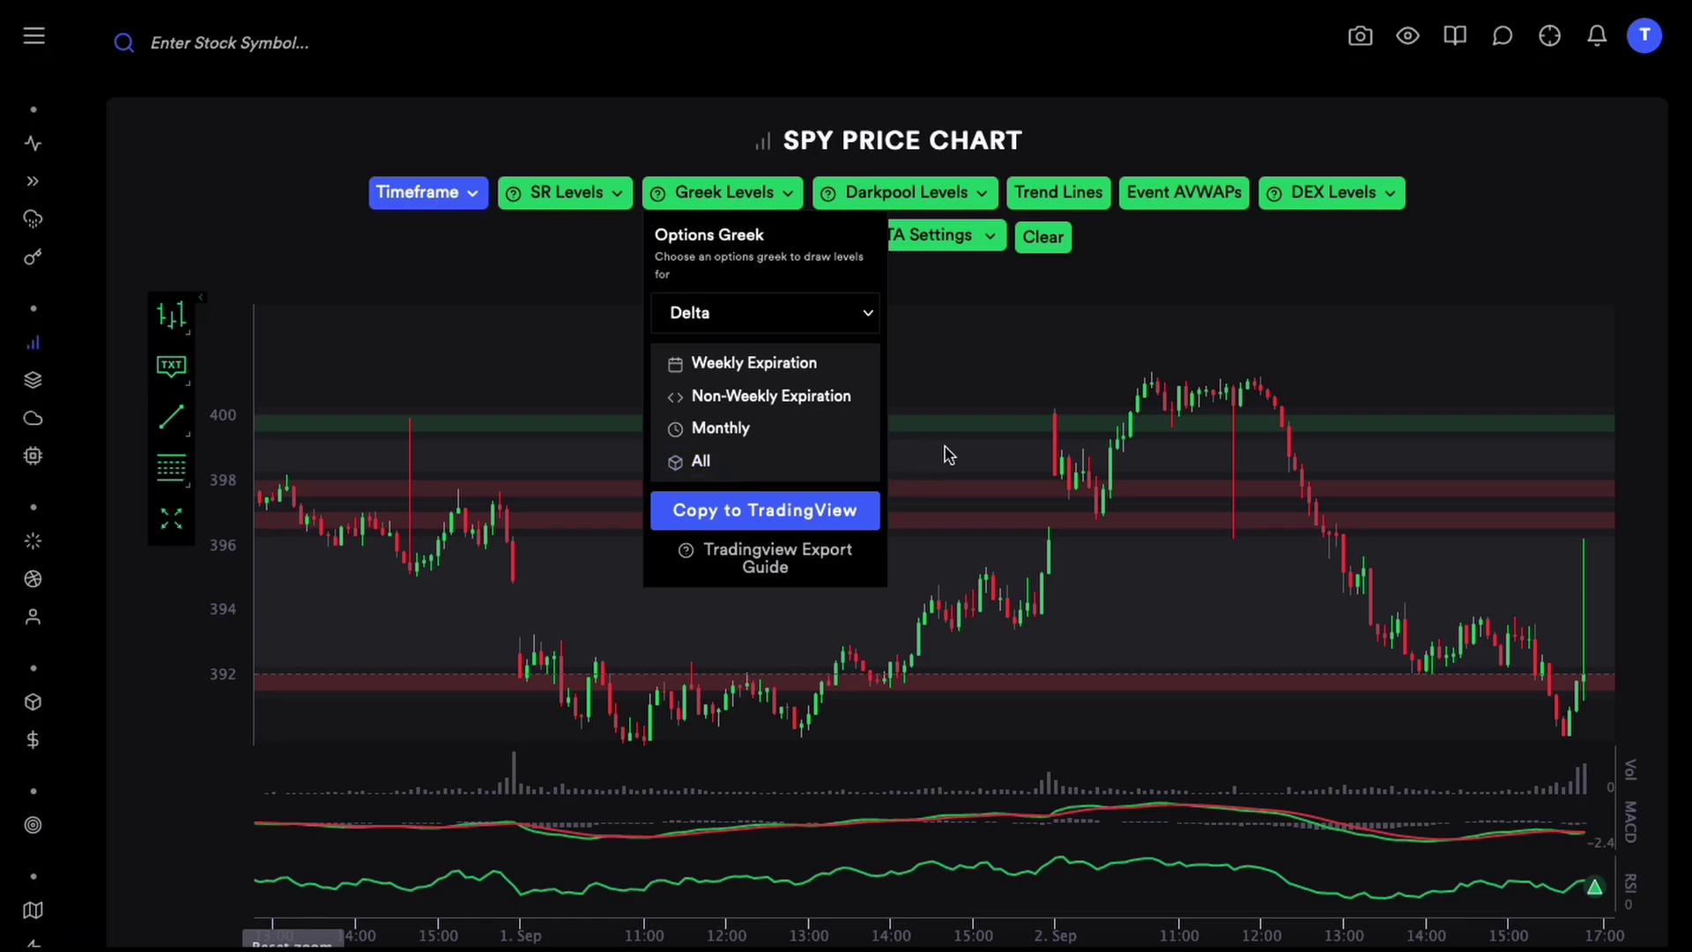
left_click(1209, 451)
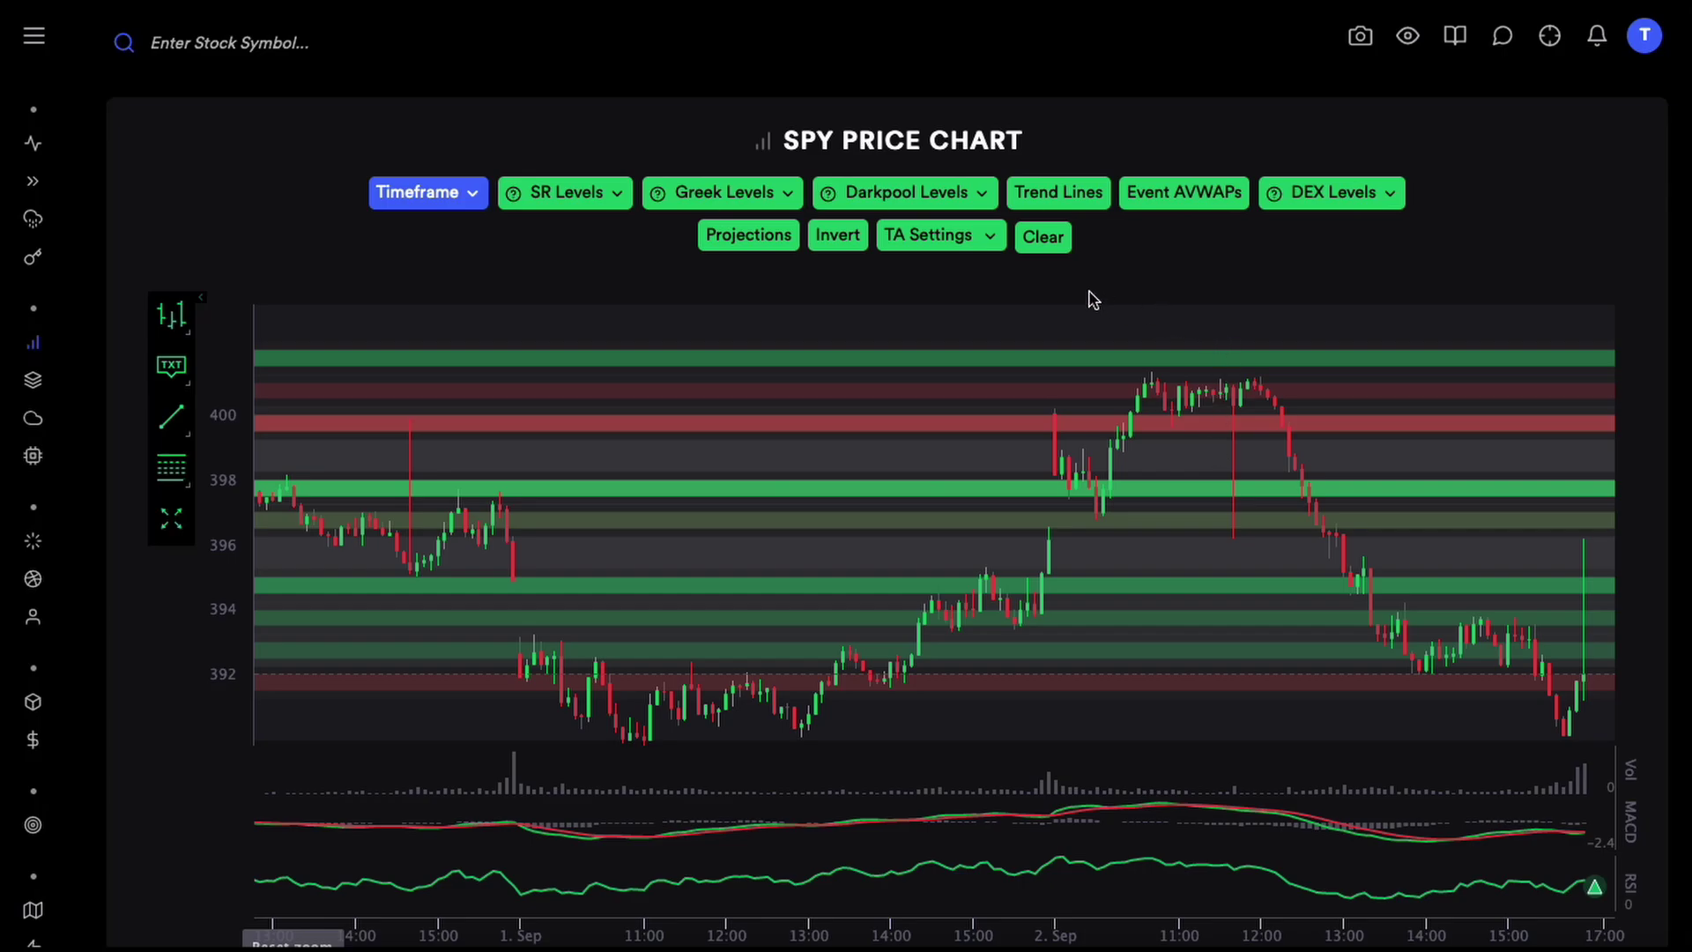
Step: Clear all level bands, then redraw GEX levels for all expirations
left_click(1041, 244)
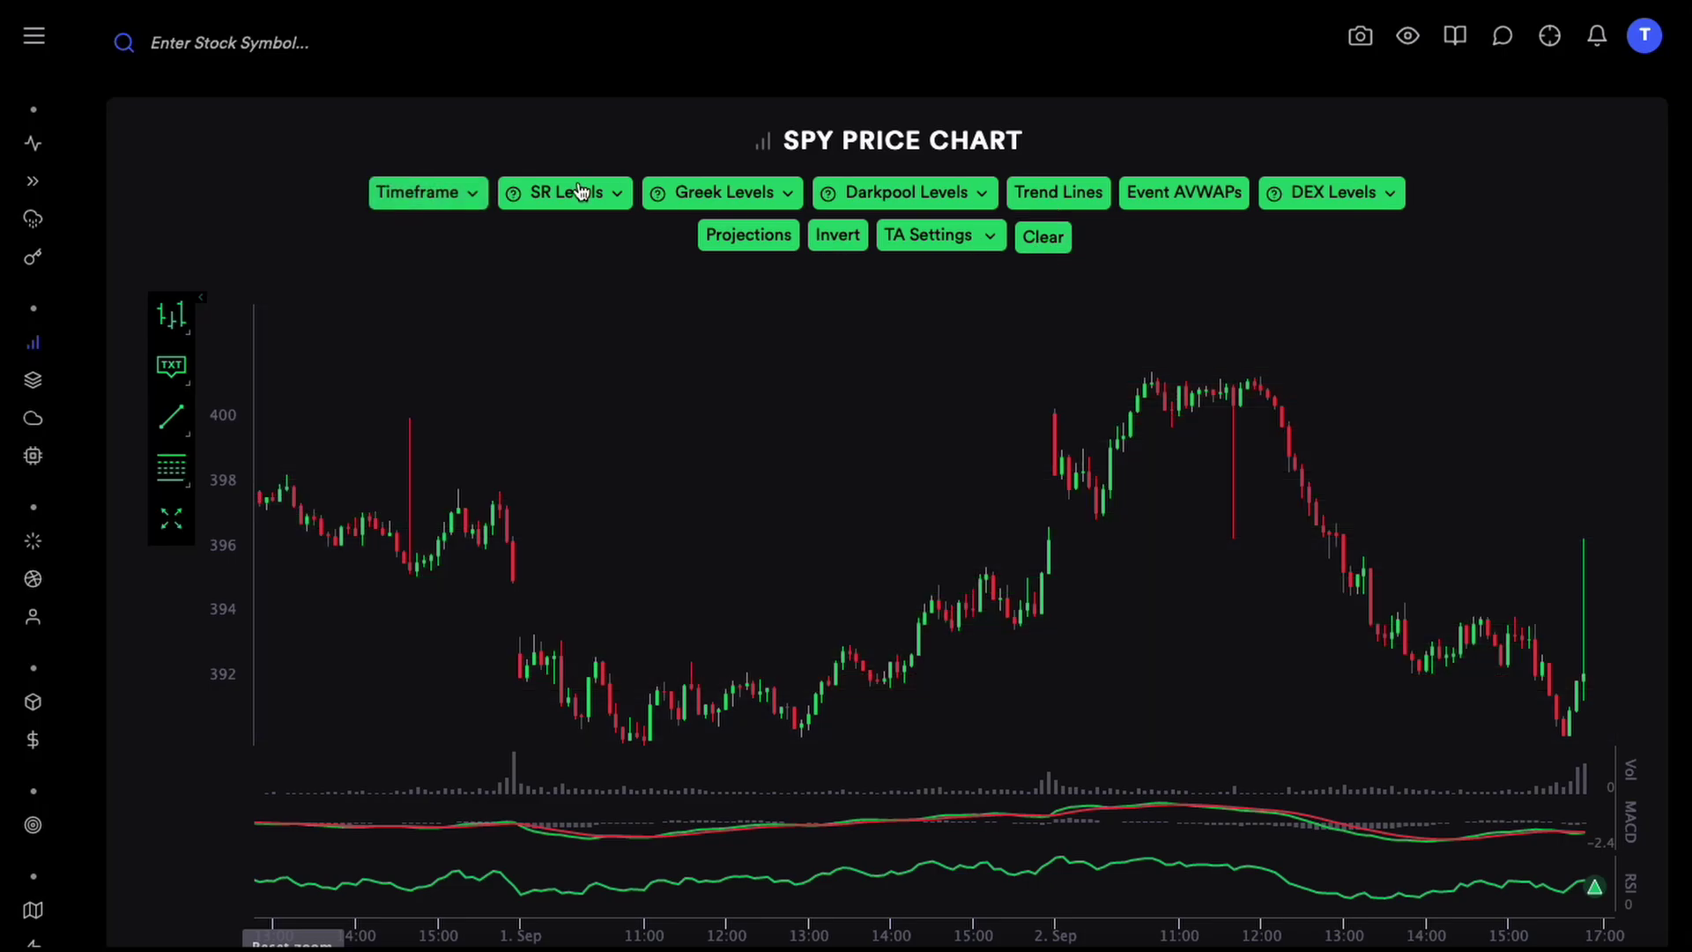
left_click(722, 196)
left_click(738, 313)
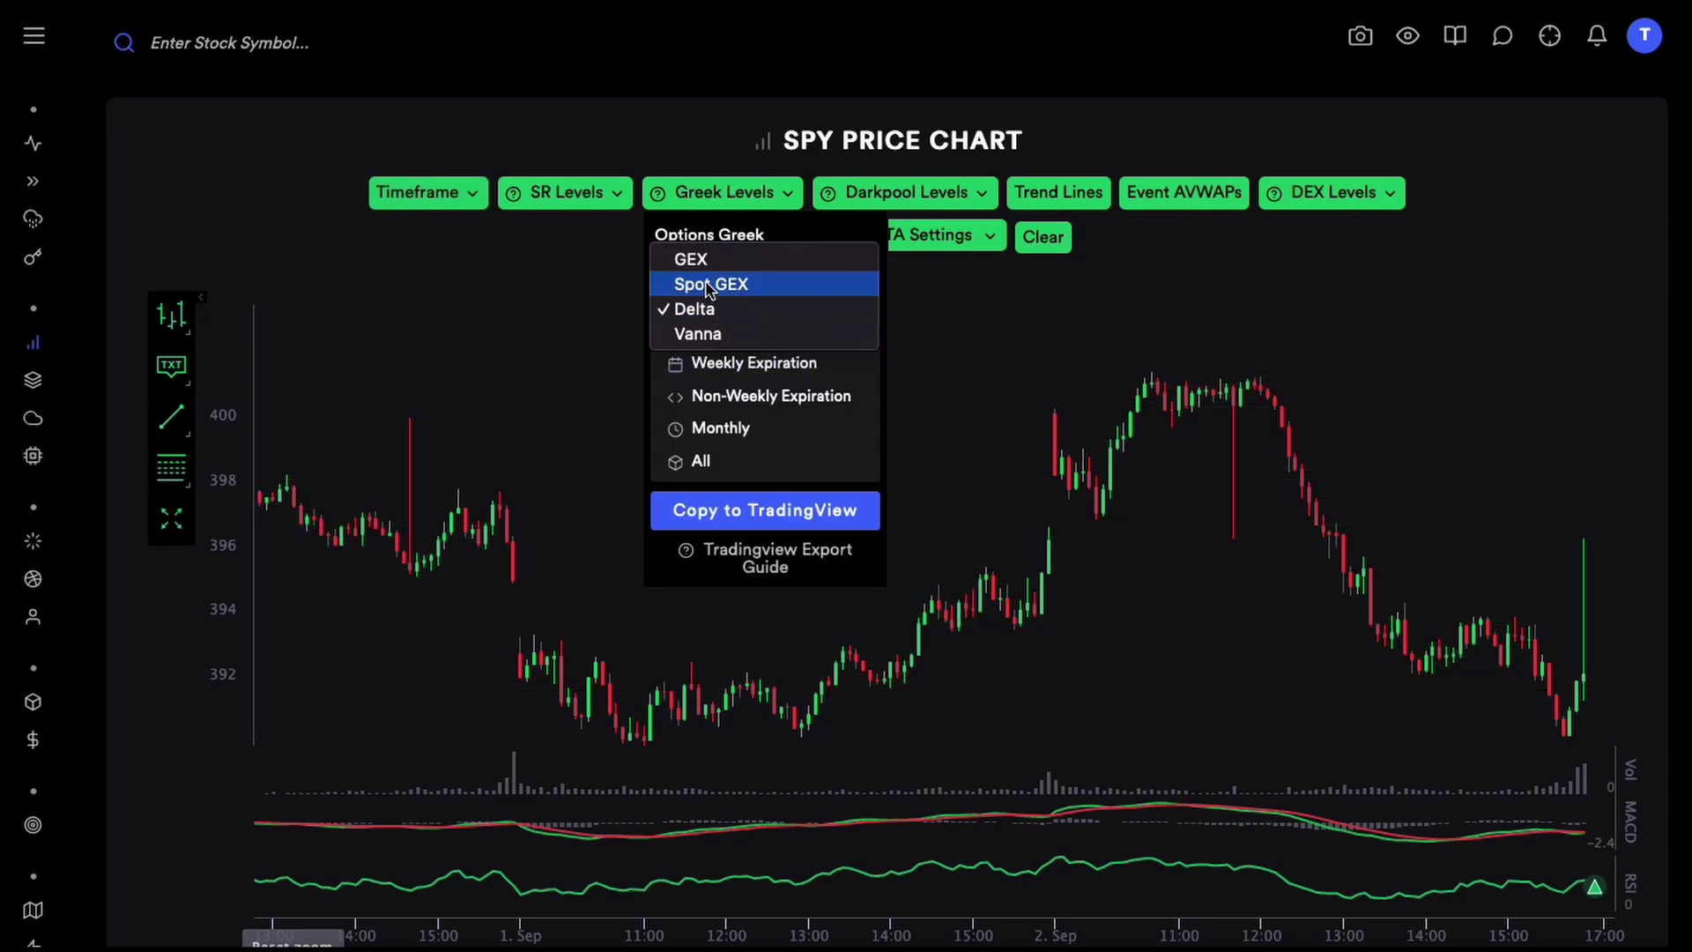
left_click(696, 257)
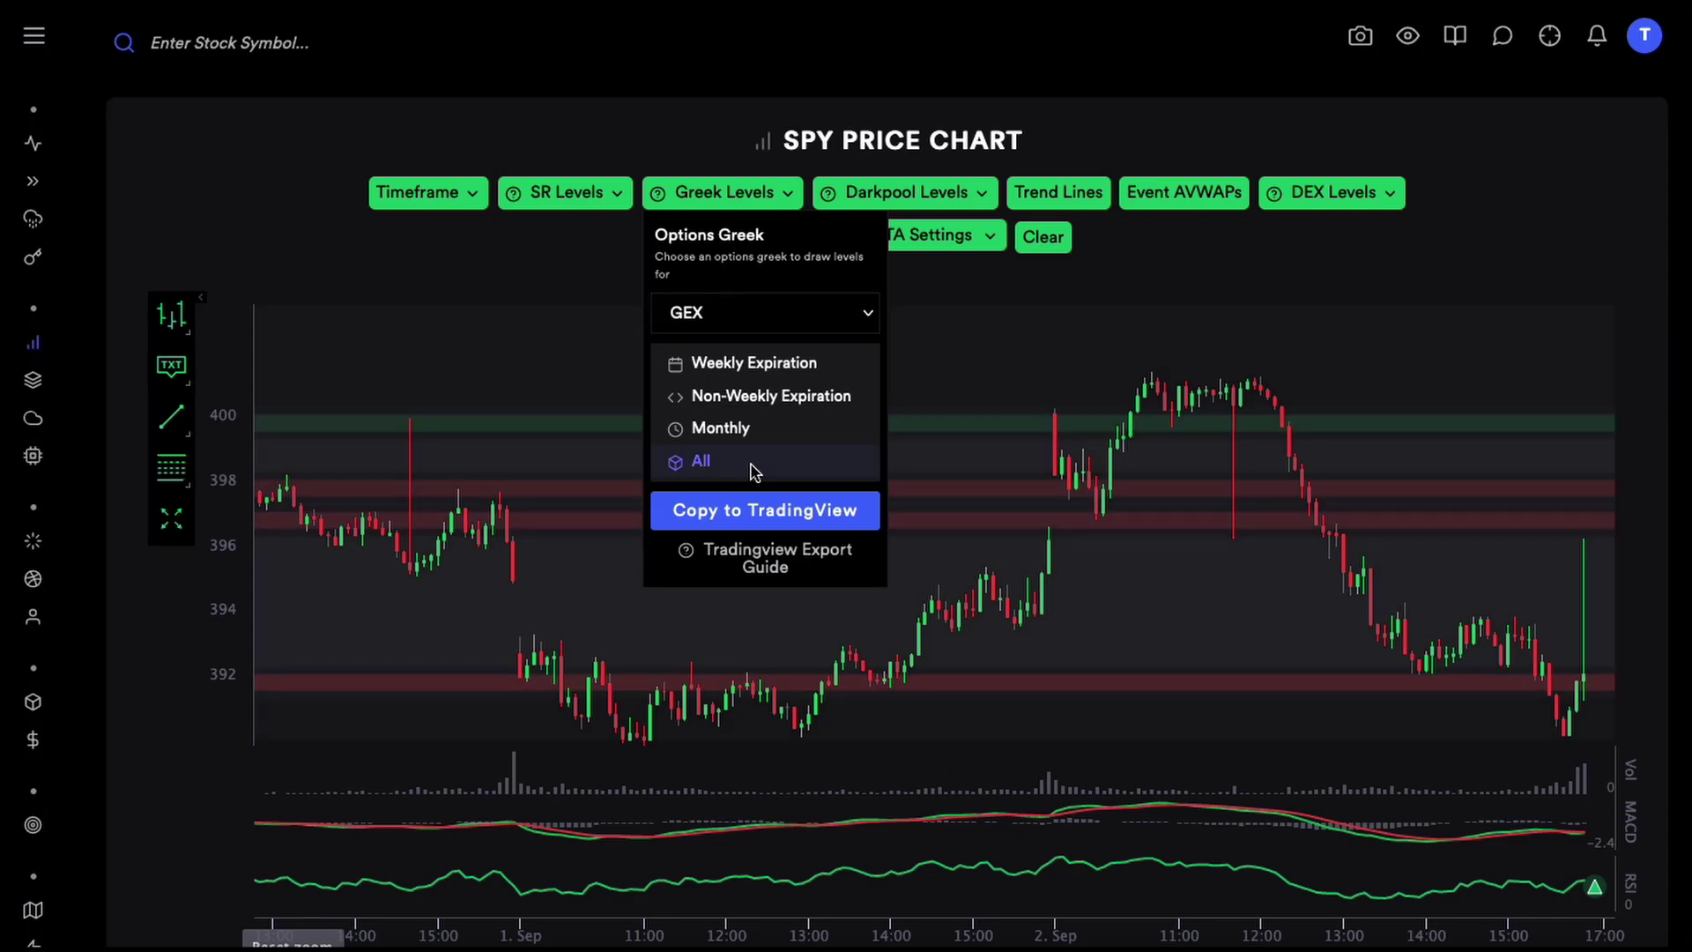
left_click(1286, 614)
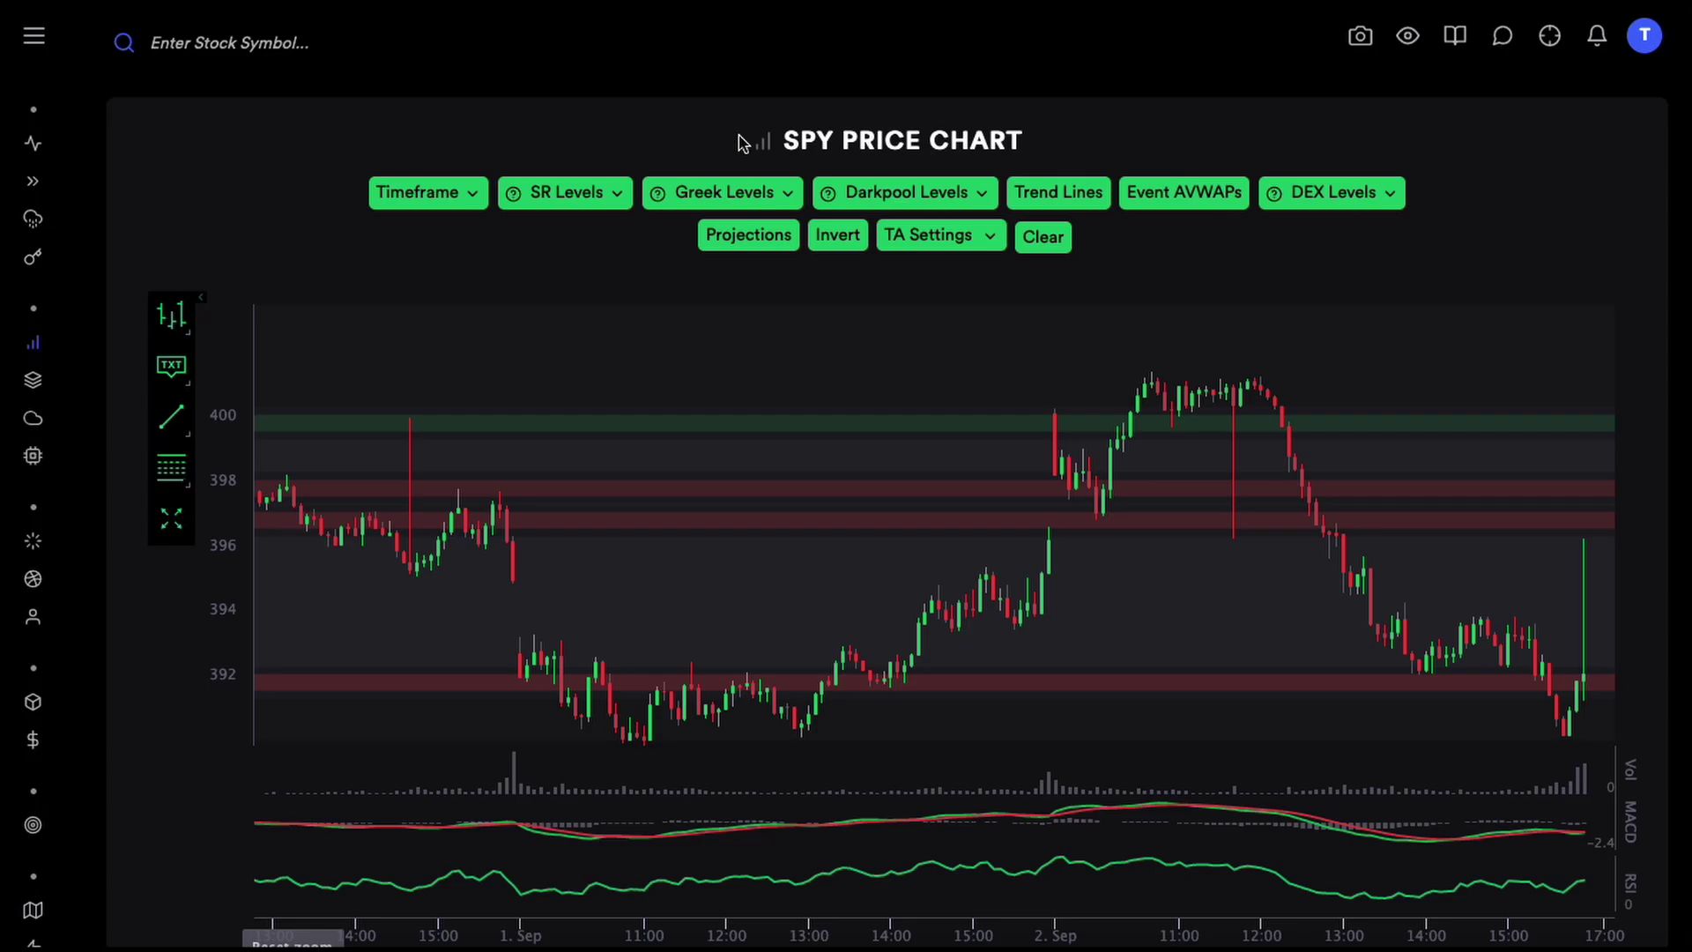
left_click(709, 193)
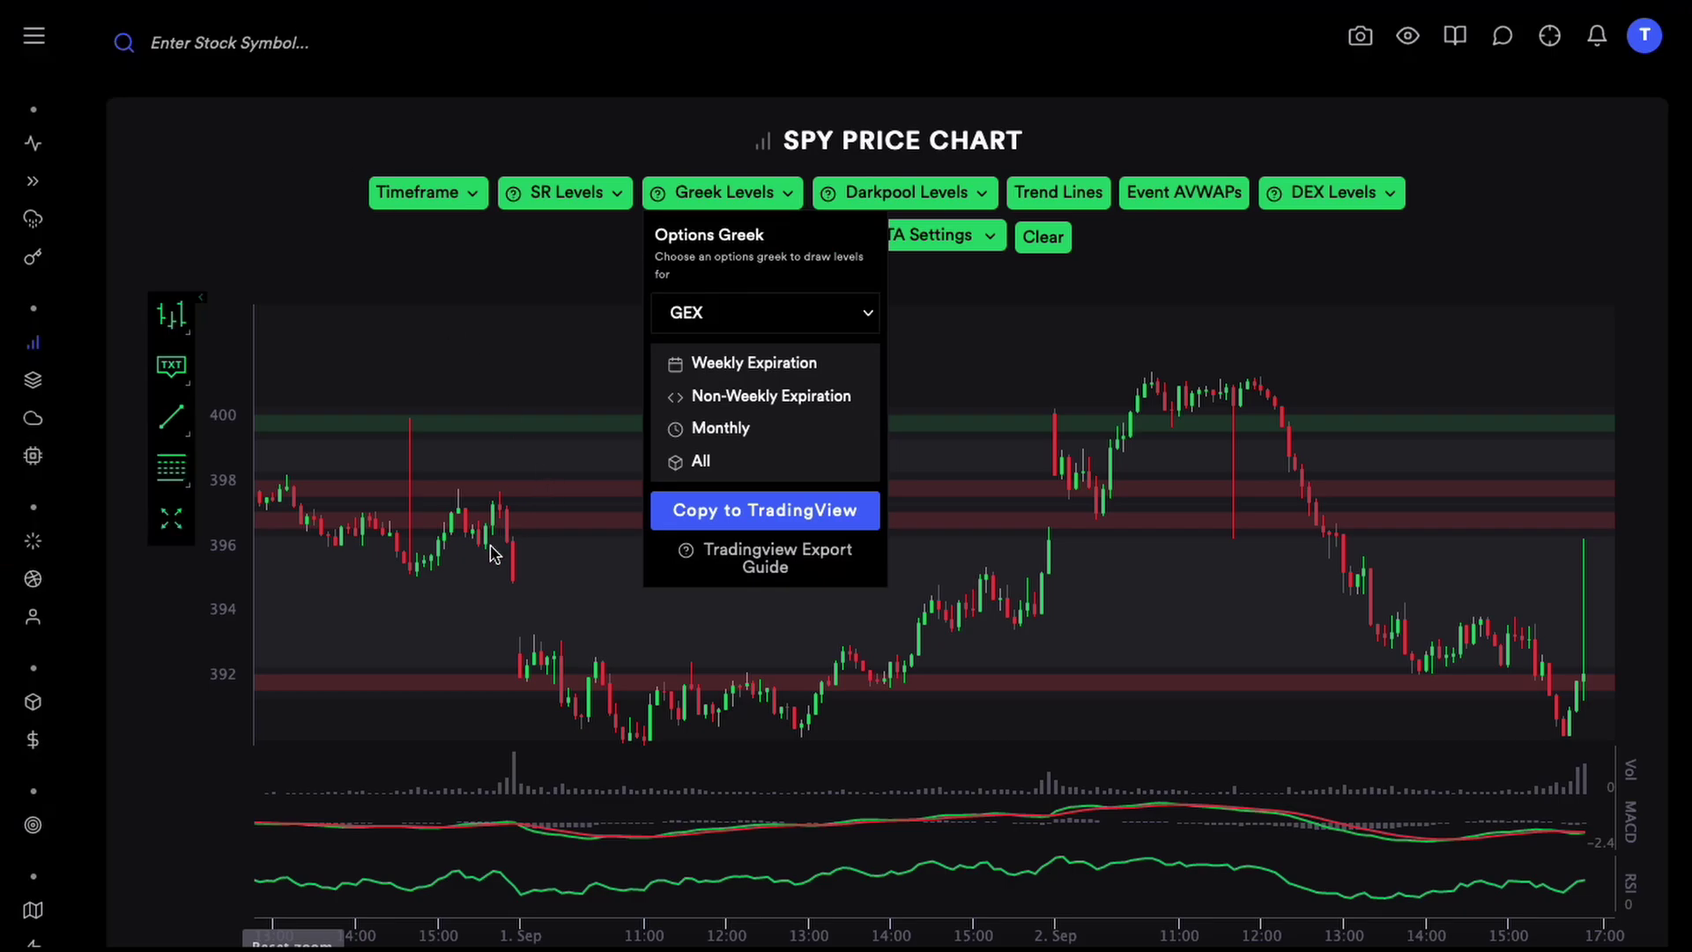
left_click(502, 603)
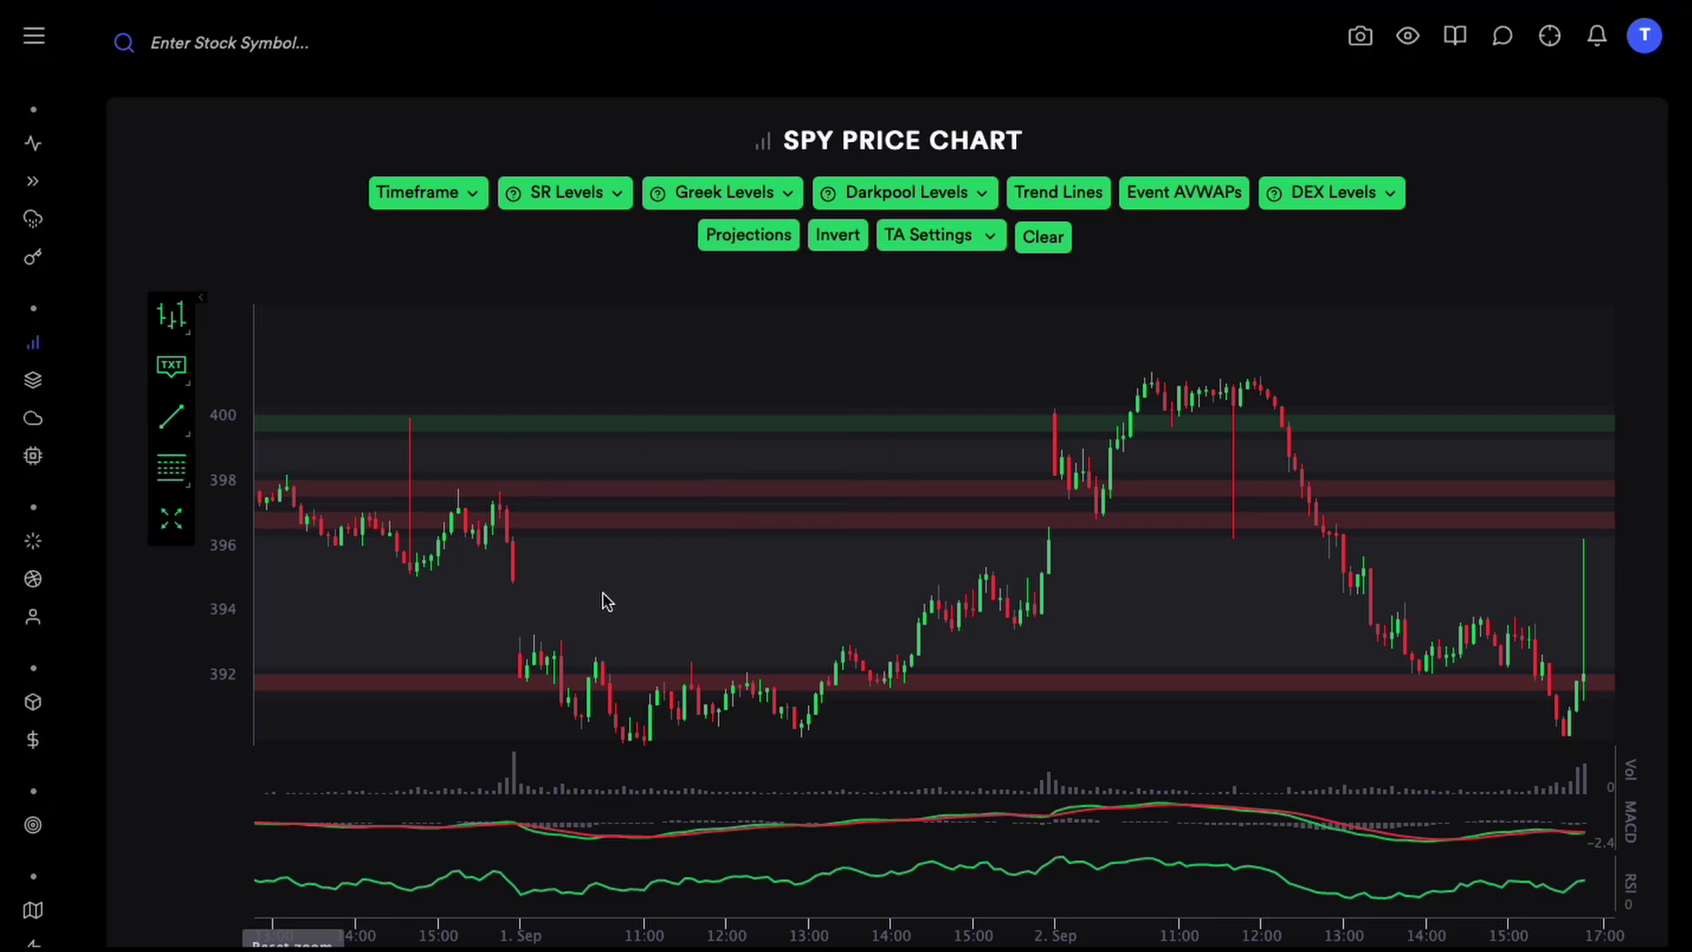